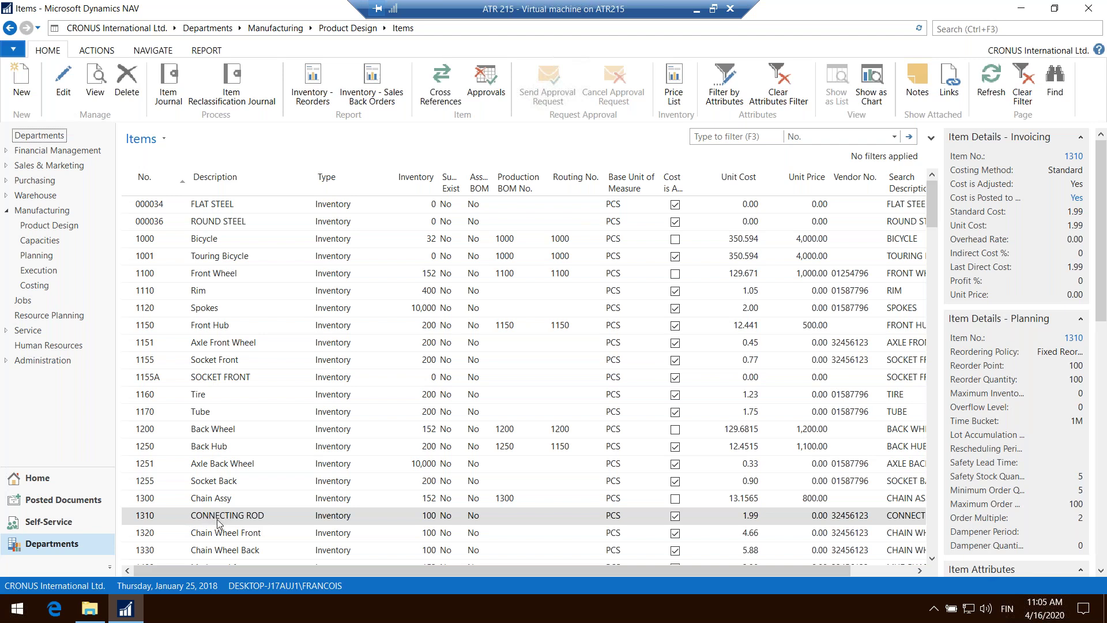
Switch to SOLIDWORKS and open the custom properties of the connecting rod in the piston assembly
click(697, 9)
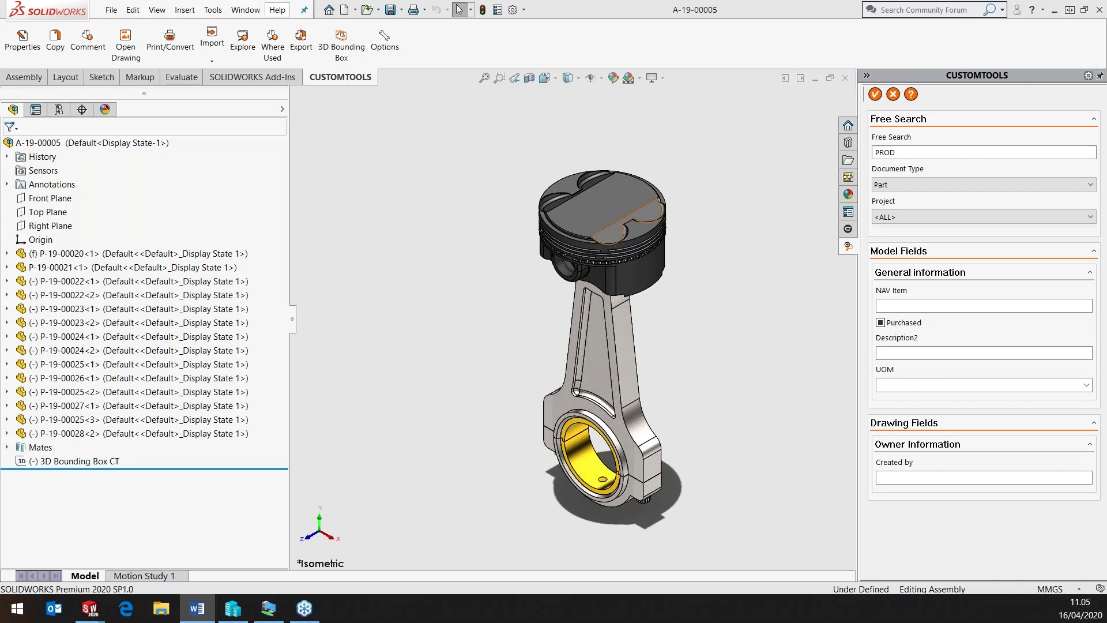
click(593, 358)
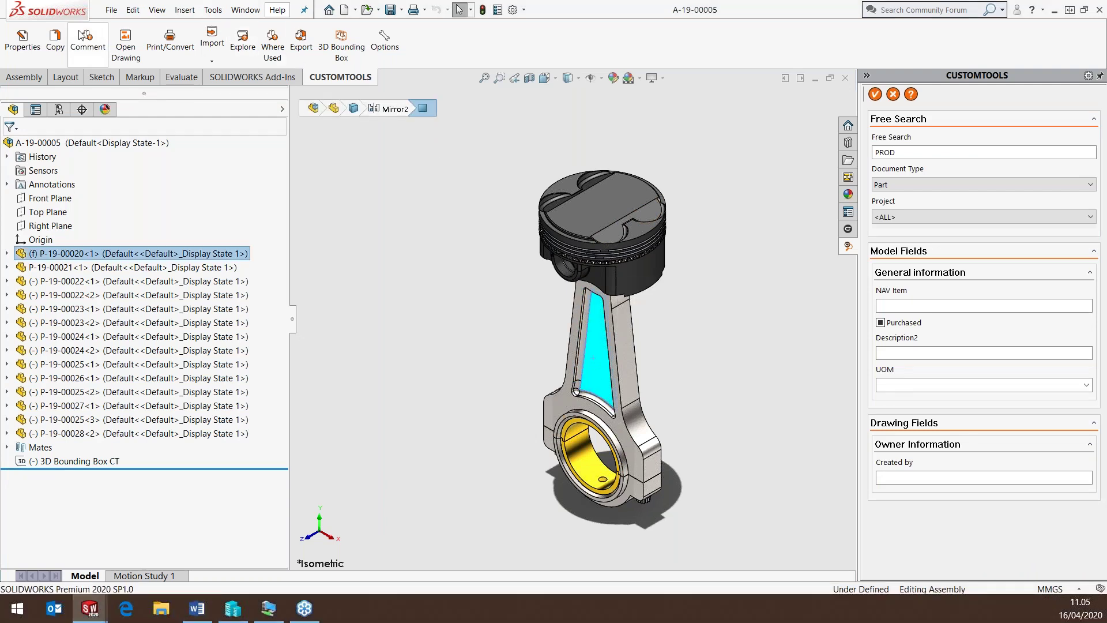
click(22, 40)
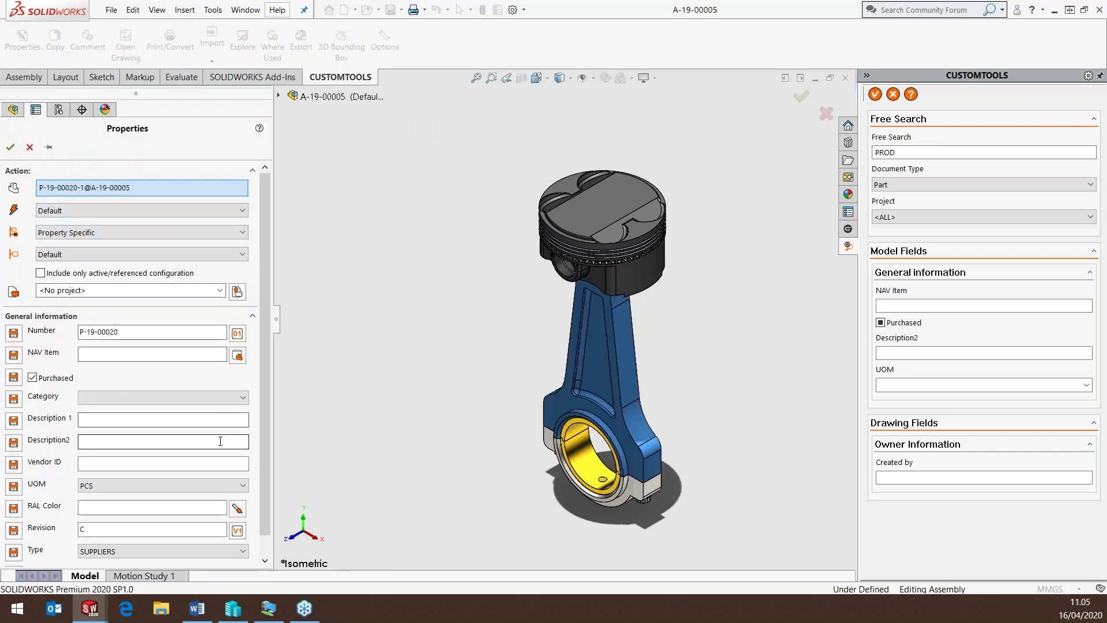
scroll(265, 235, down, 1)
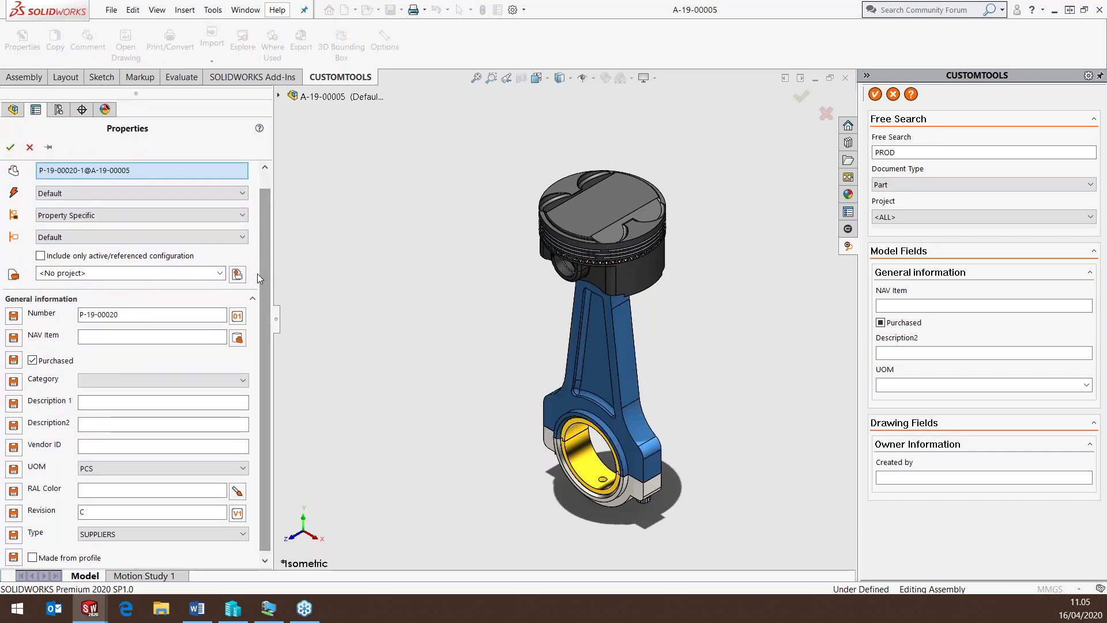
Search the NAV item database from the connecting rod's NAV Item property for item 1310
click(238, 339)
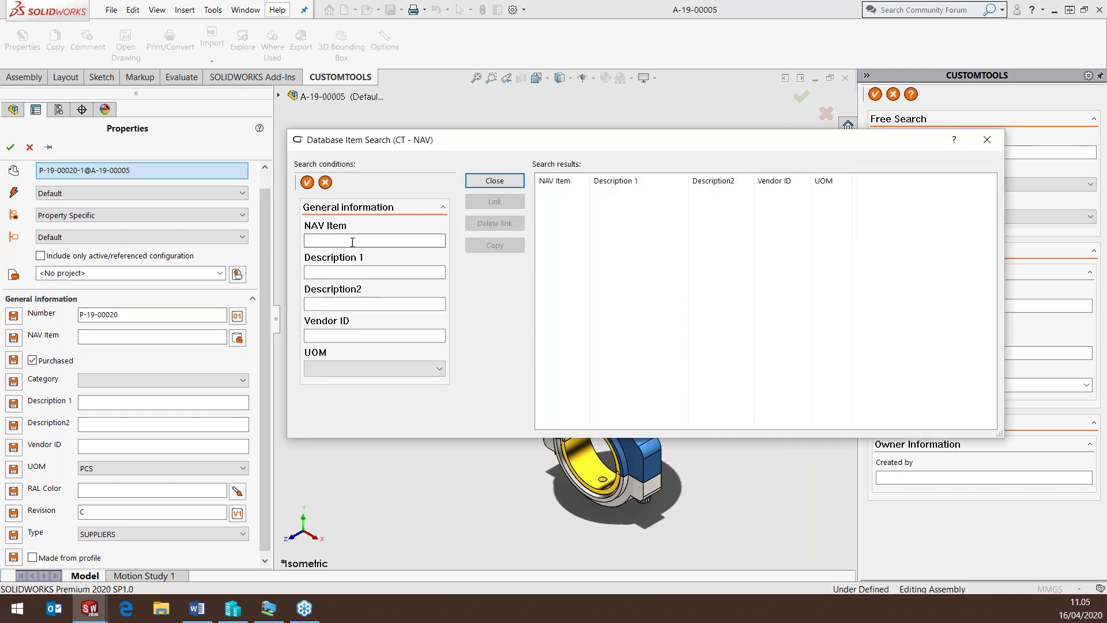
click(307, 182)
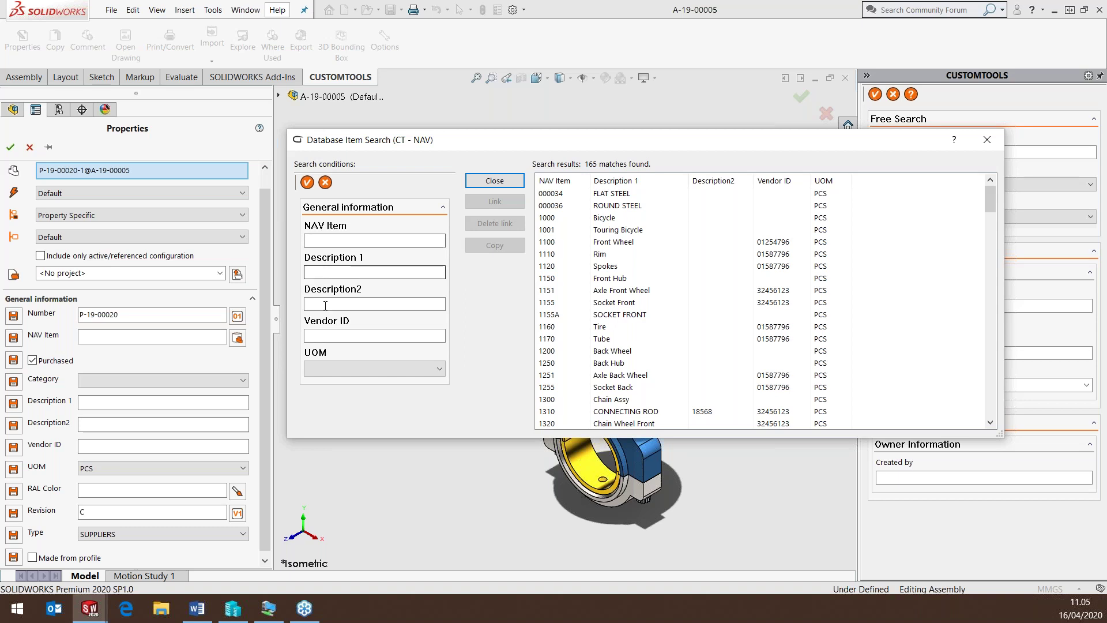
click(374, 240)
text(13)
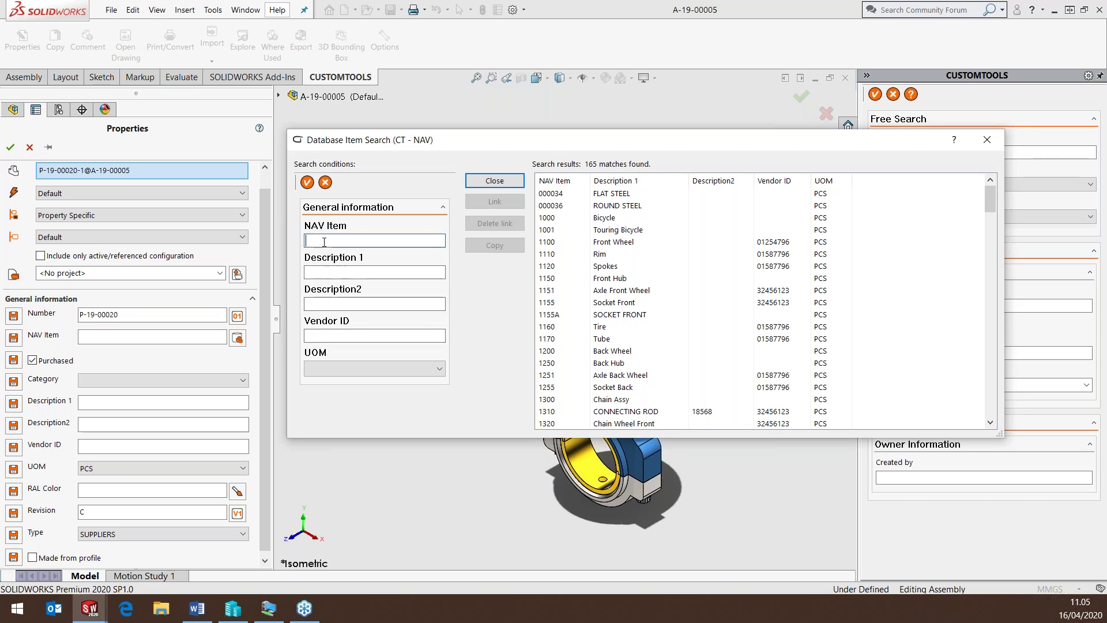
text(10)
key(Return)
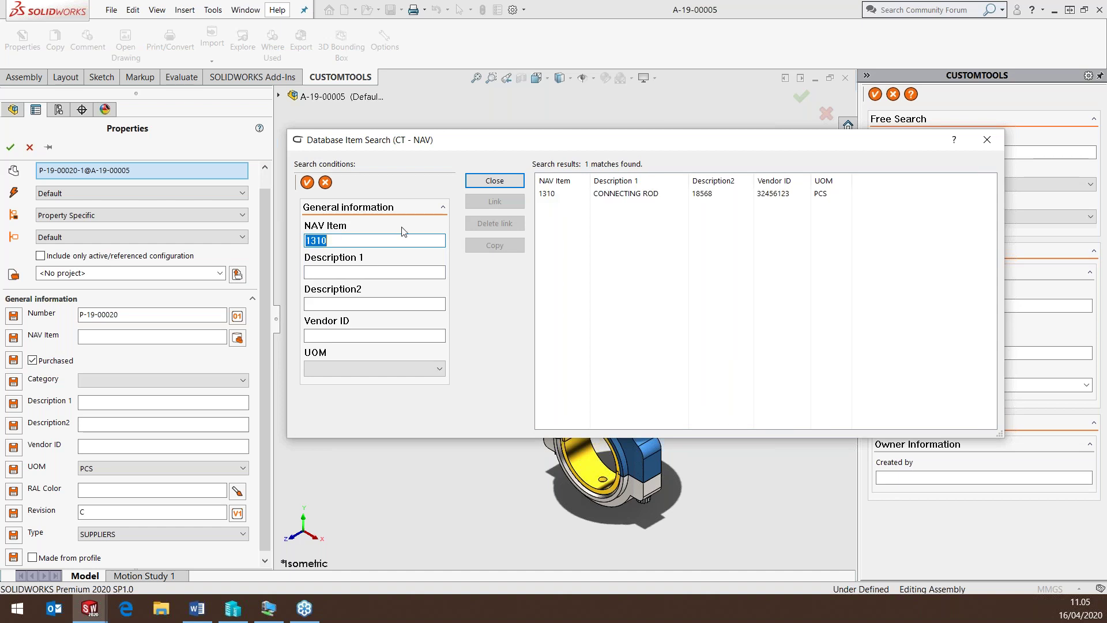
Link the CONNECTING ROD database record to the part and apply its properties with no project assigned
click(635, 198)
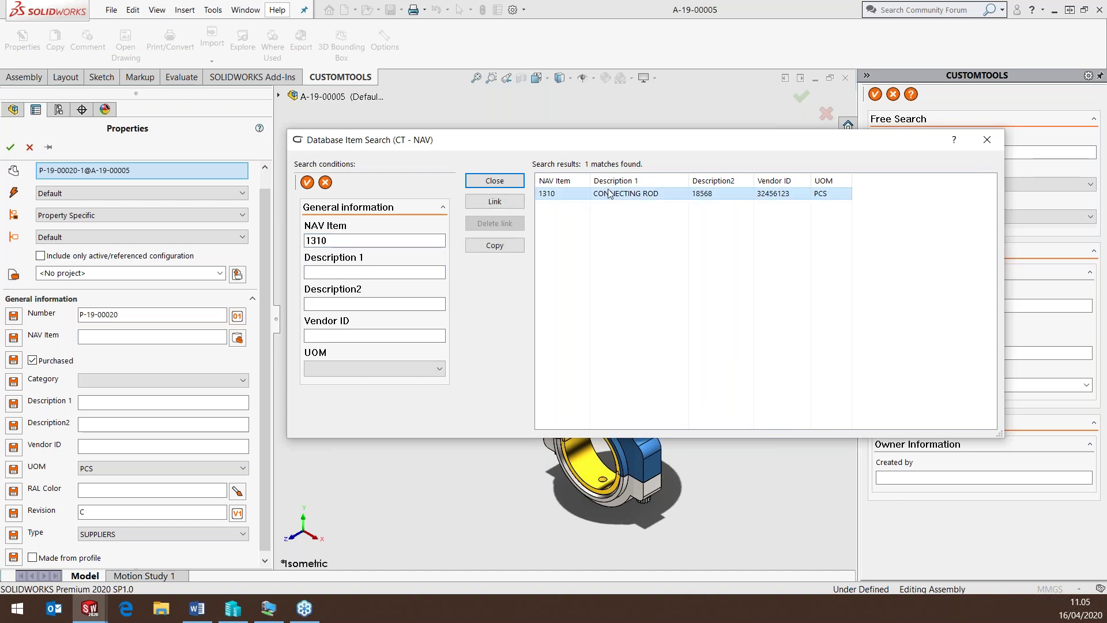
click(495, 202)
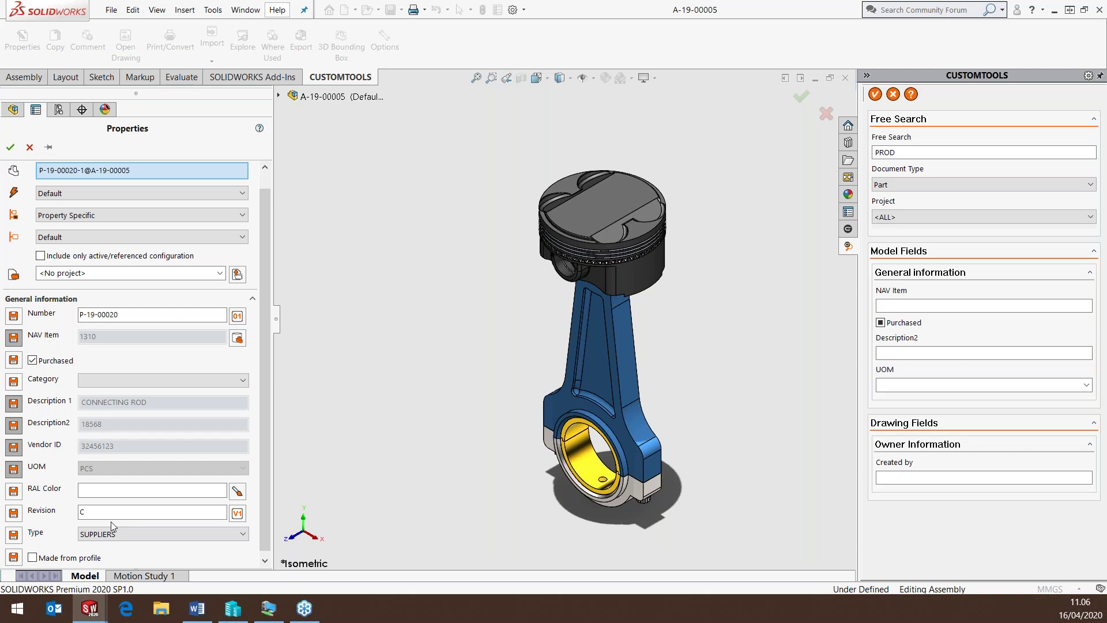
click(10, 148)
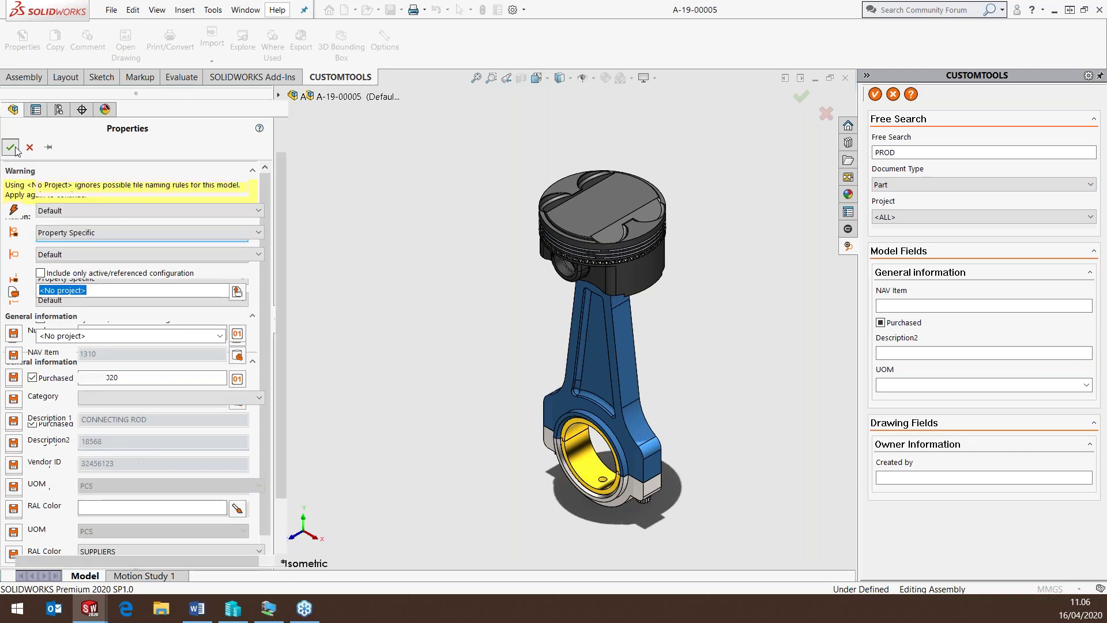
click(366, 184)
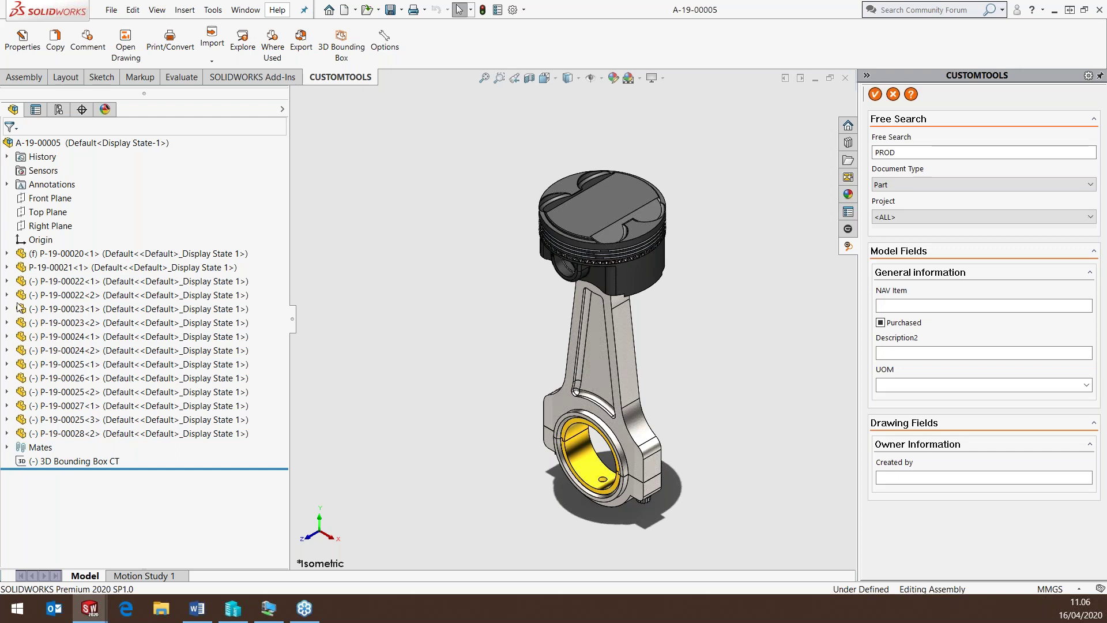
Export the assembly's items and BOM with the NAV profile to the company CRONUS International Ltd
click(297, 40)
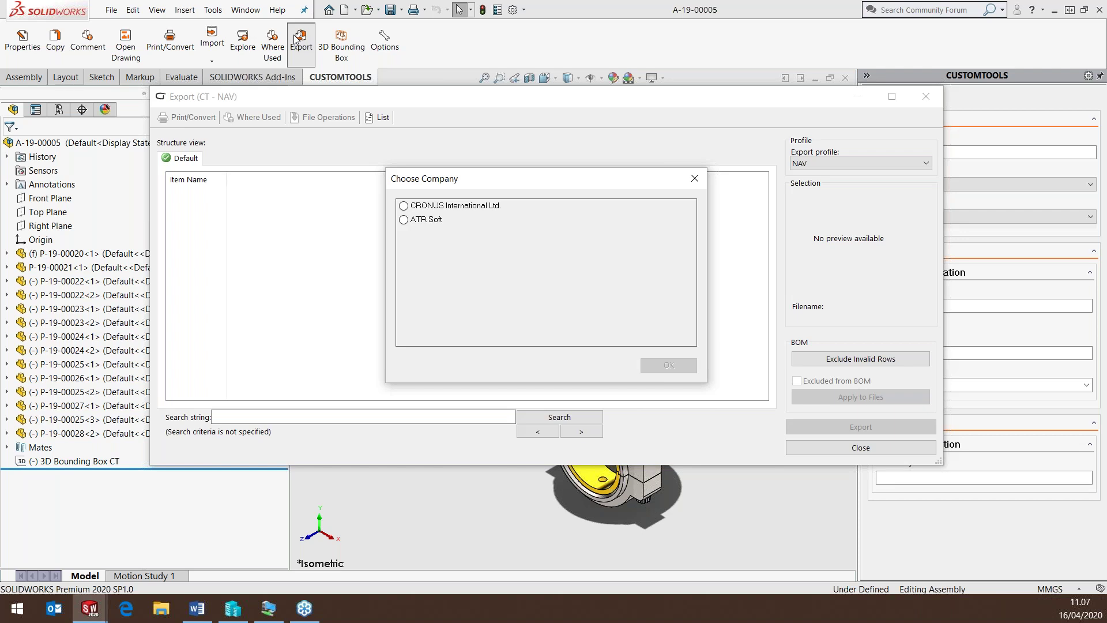
click(461, 207)
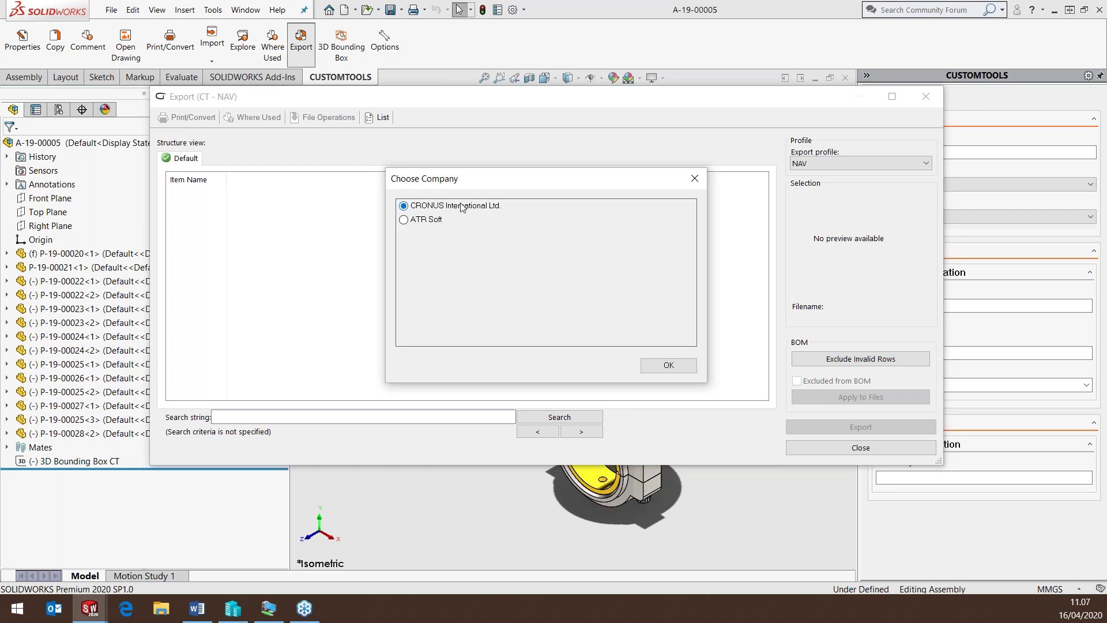
click(669, 365)
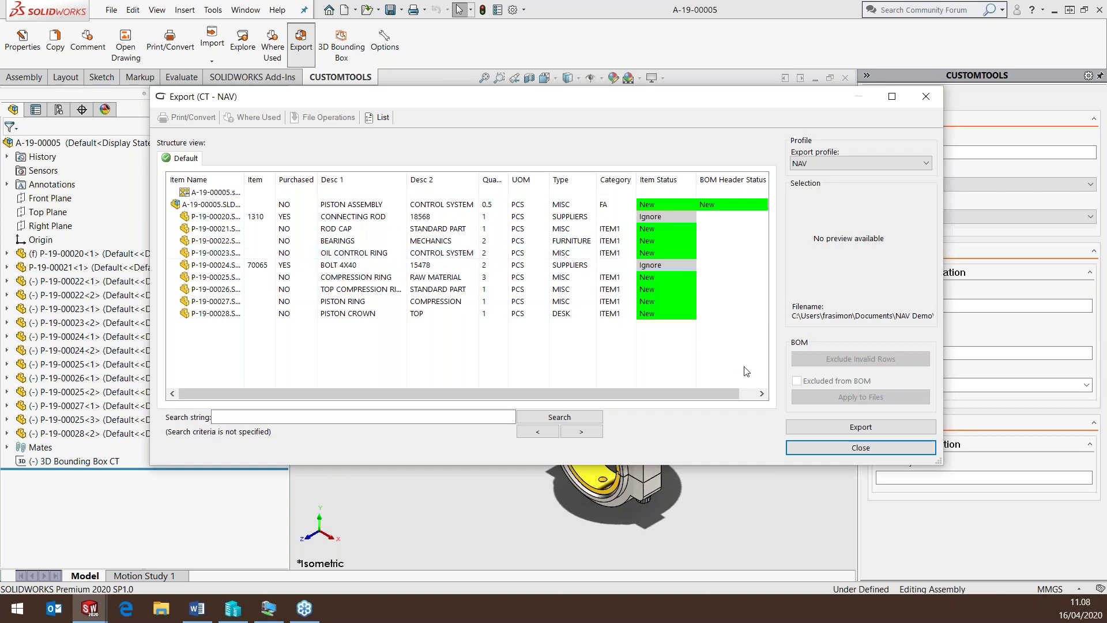
click(826, 430)
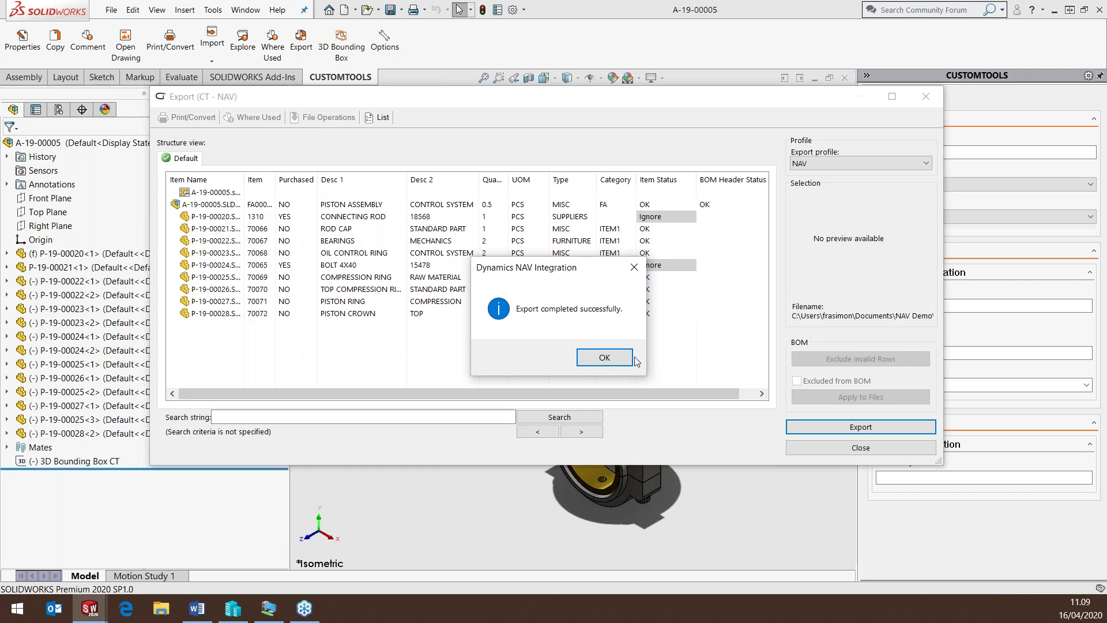
click(600, 356)
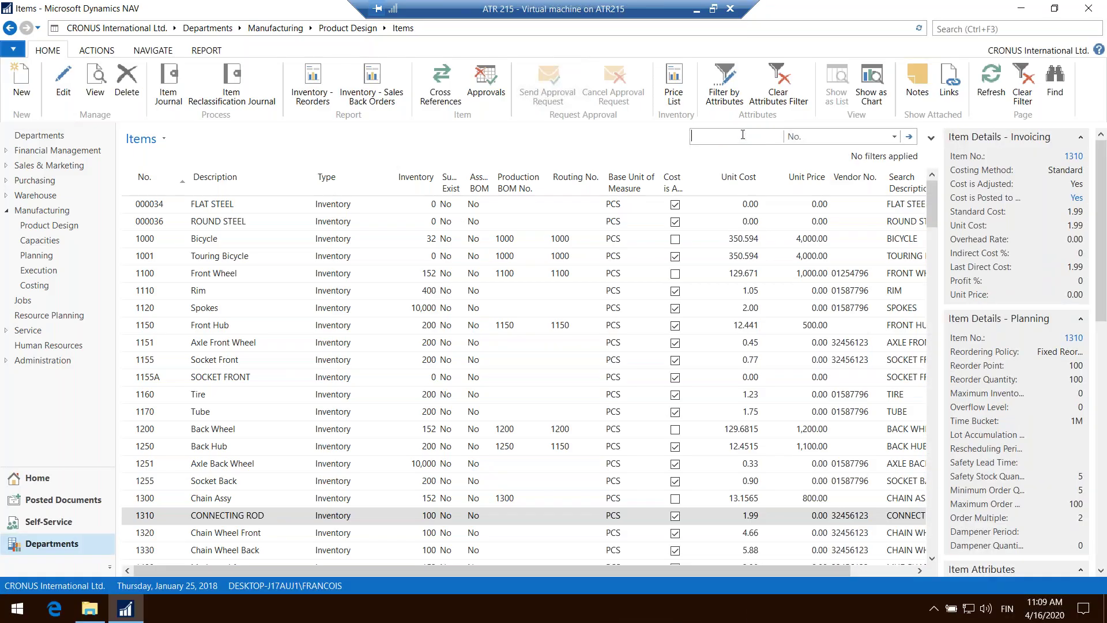
In Dynamics NAV, filter the Items list by No. with FA and open the PISTON ASSEMBLY item card
text(FA)
key(Return)
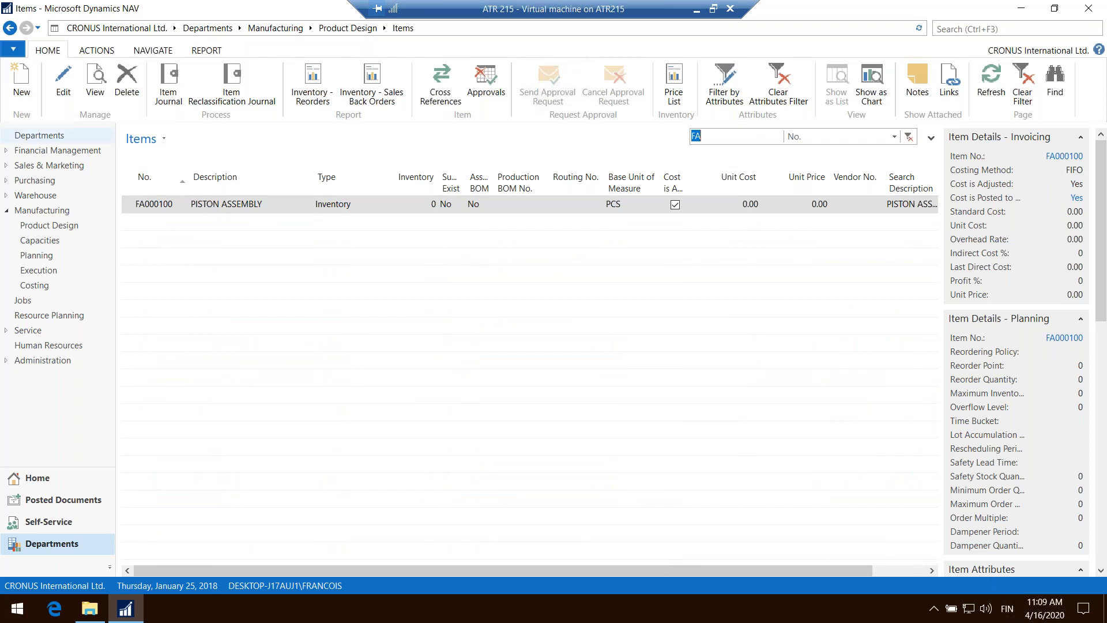
click(215, 208)
double_click(215, 208)
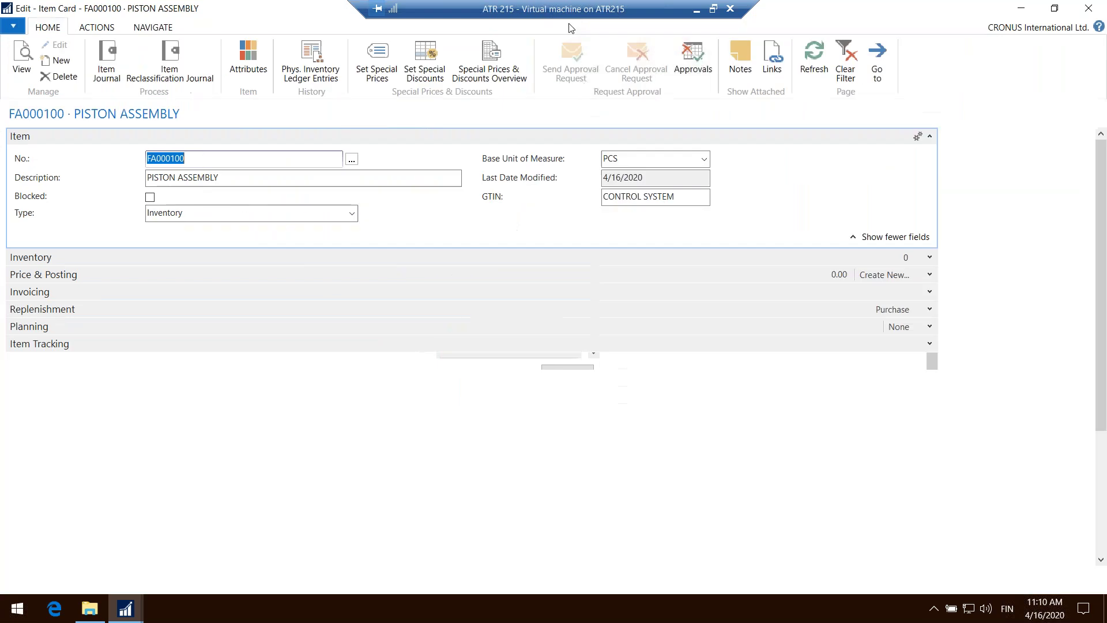
click(568, 25)
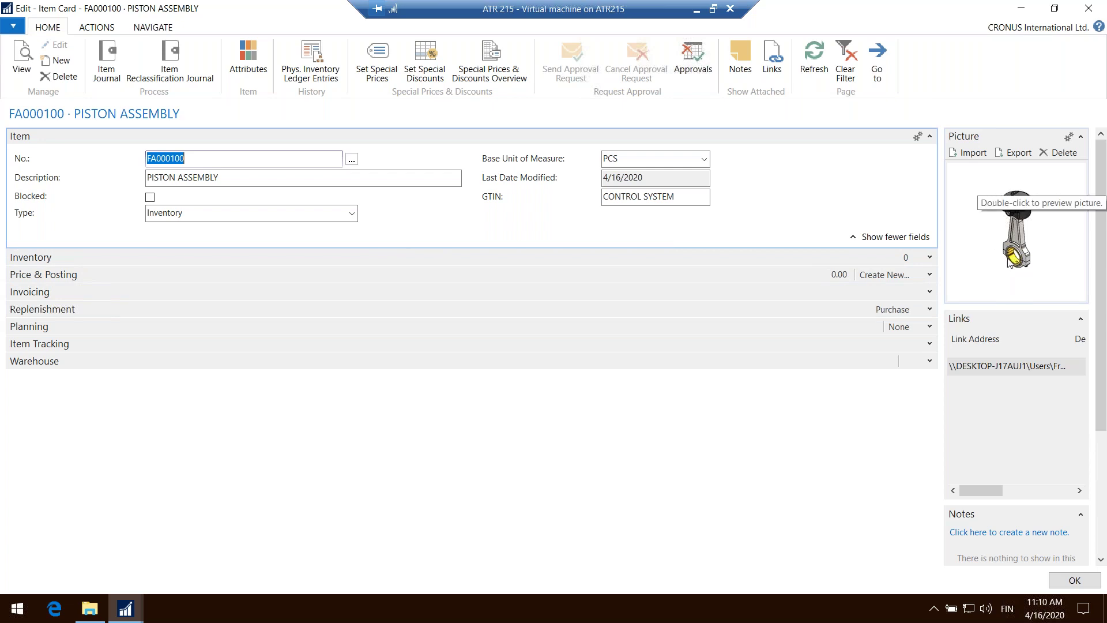
View the PDF drawing linked to the piston assembly's item card, then close the drawing and the card
click(987, 366)
click(1064, 367)
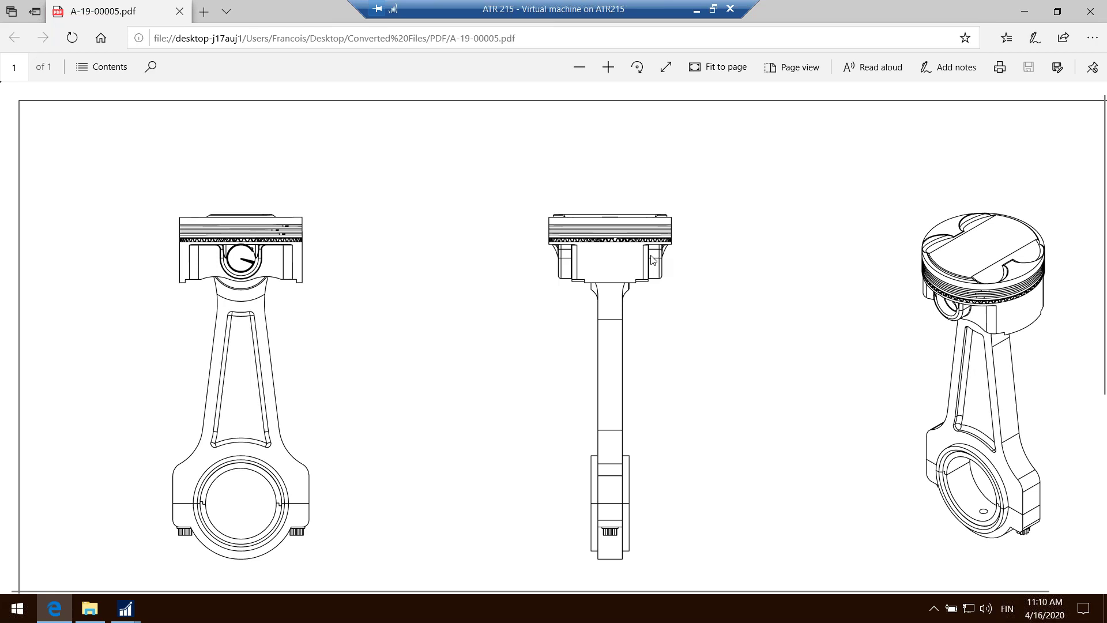
click(1090, 16)
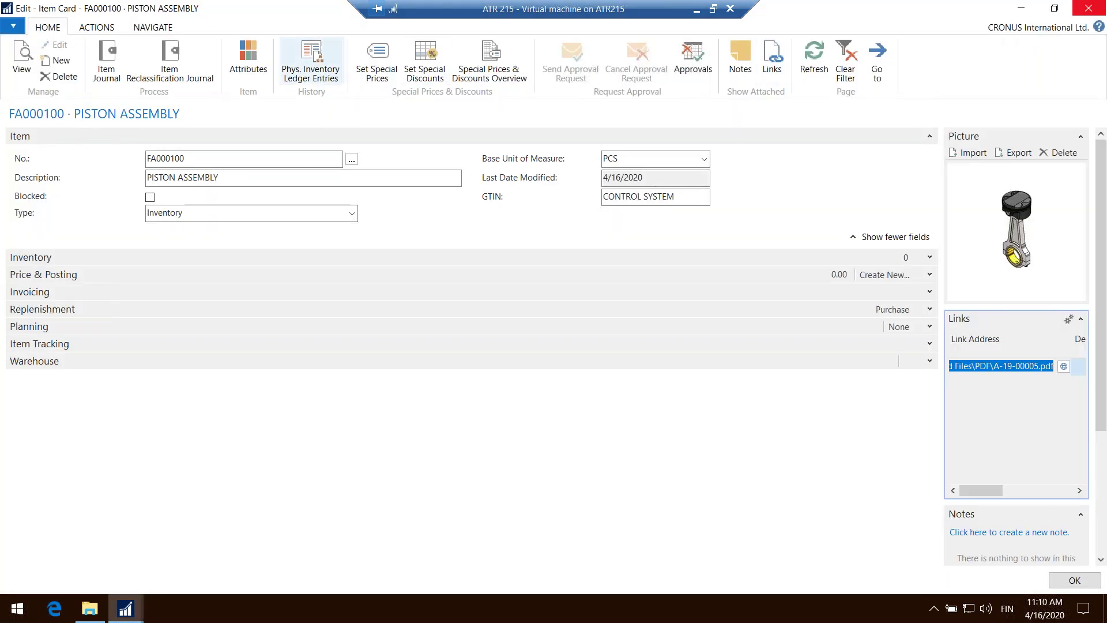
click(1088, 9)
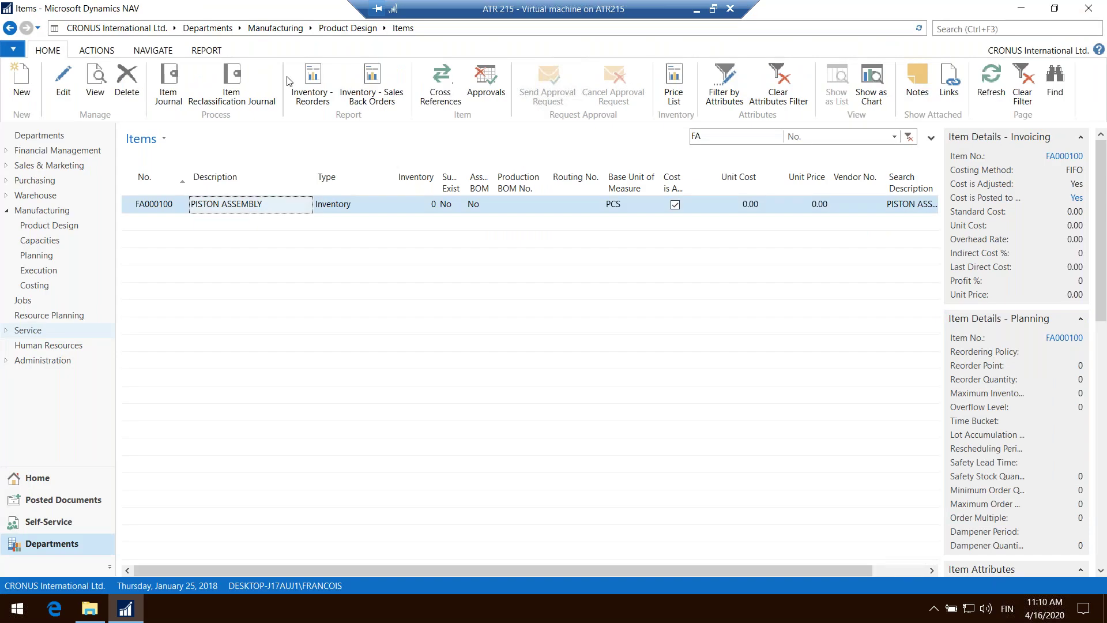
Go to the Production BOM list under Product Design and examine the component lines of the PISTON ASSEMBLY BOM
click(353, 30)
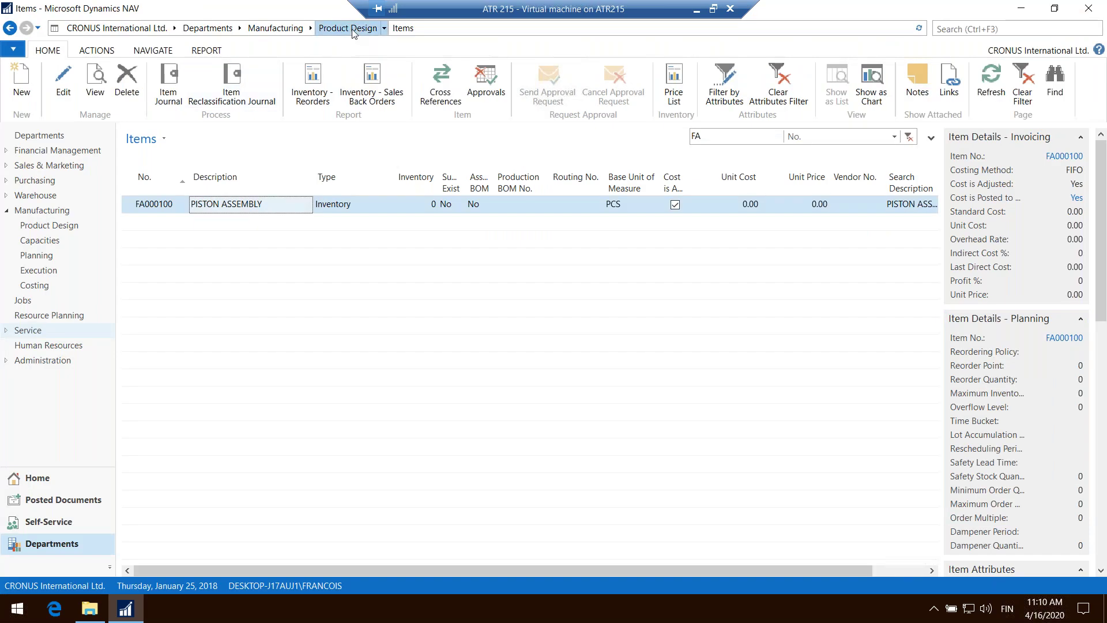
click(188, 131)
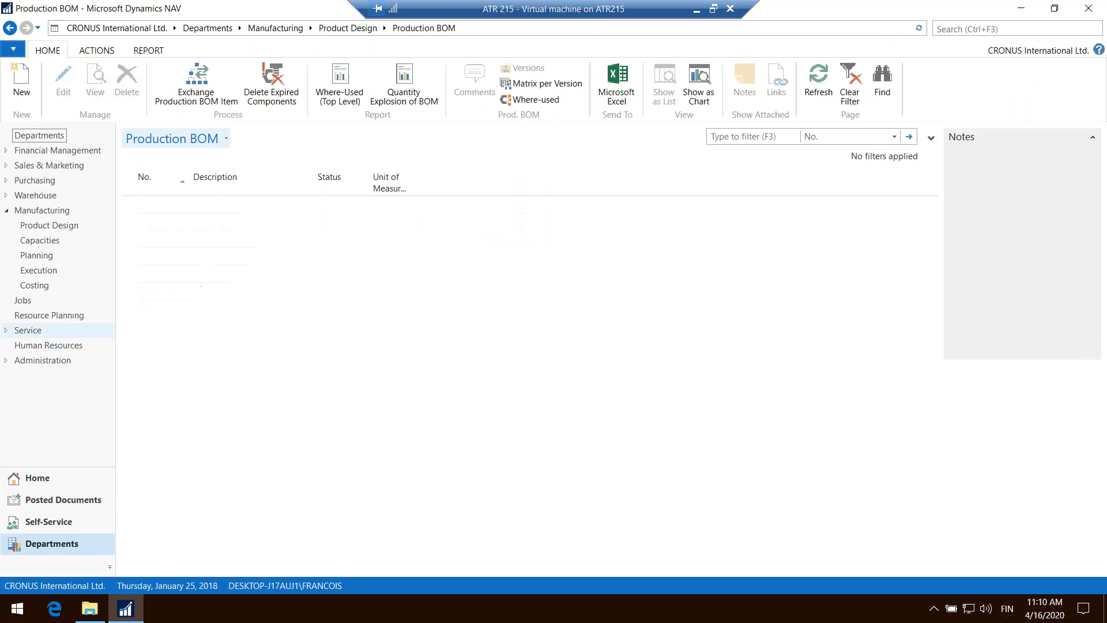
click(165, 329)
double_click(165, 329)
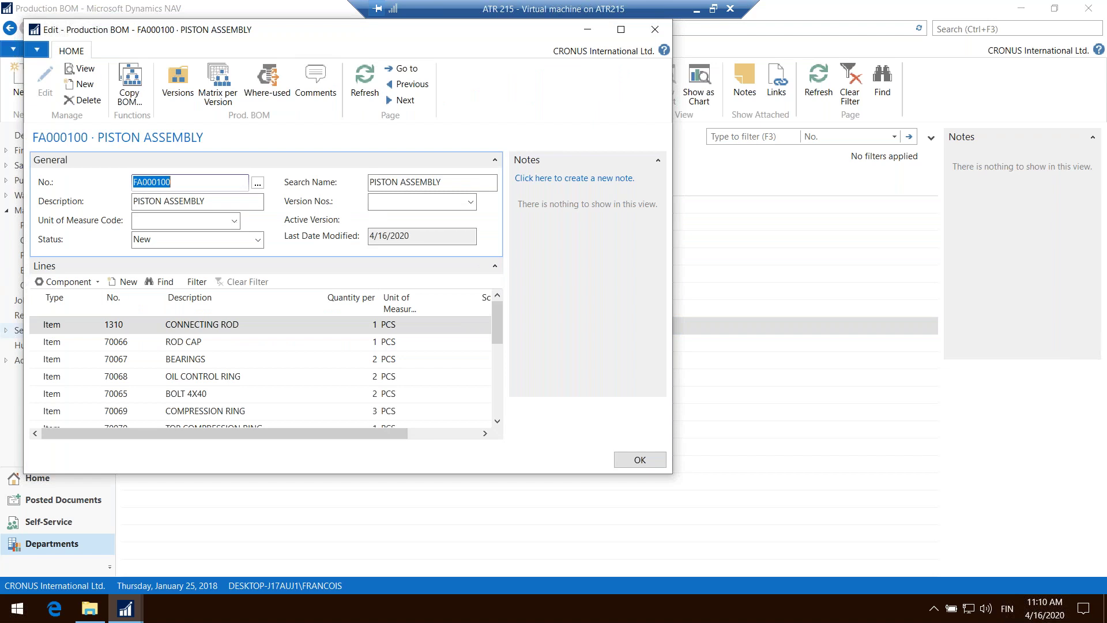
click(655, 29)
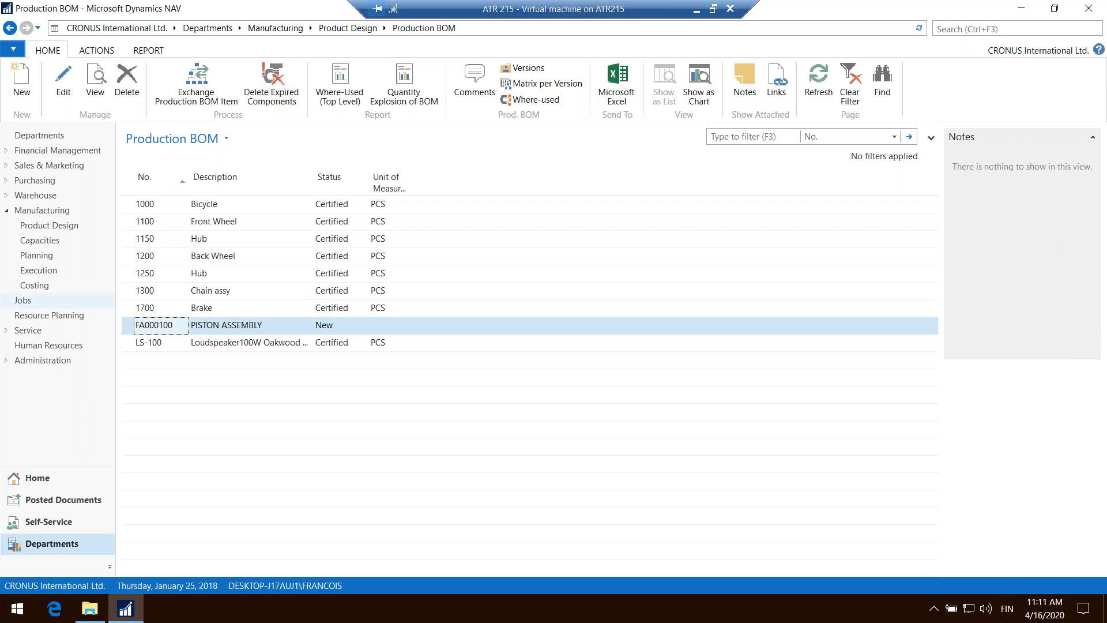
click(206, 326)
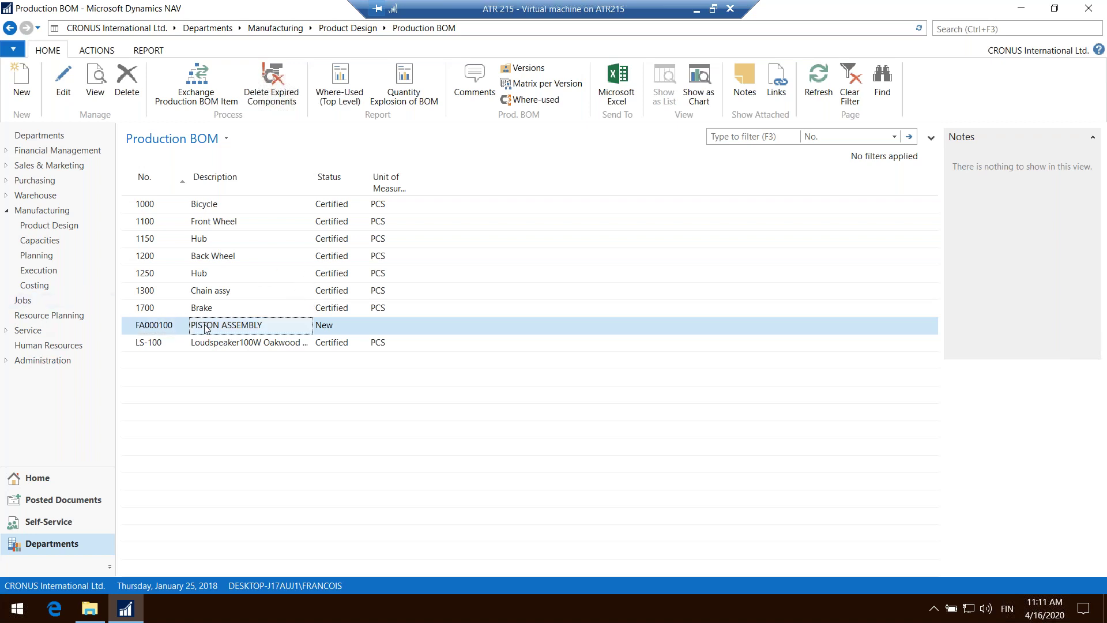
double_click(206, 326)
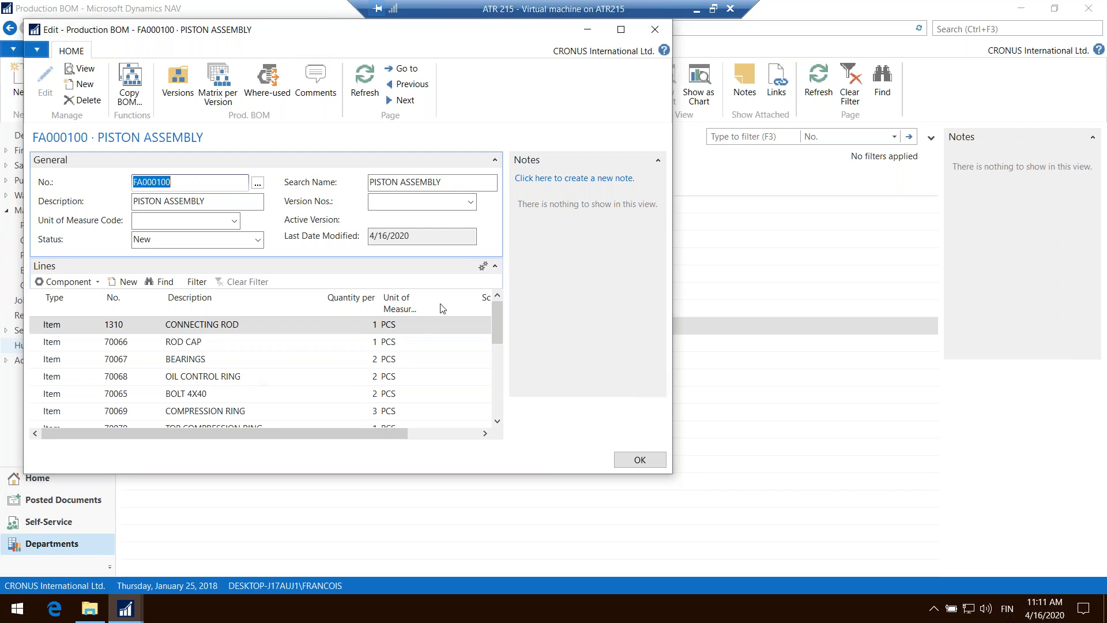
click(655, 30)
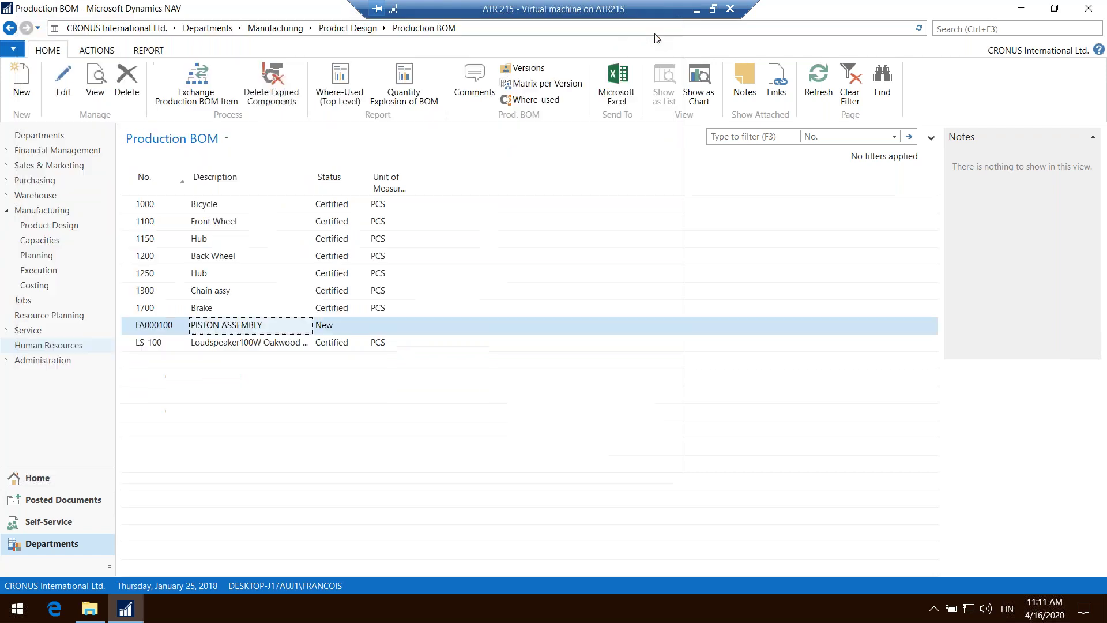
Return to SOLIDWORKS, preview the BEARINGS row in the export structure, and close the Export dialog
click(696, 11)
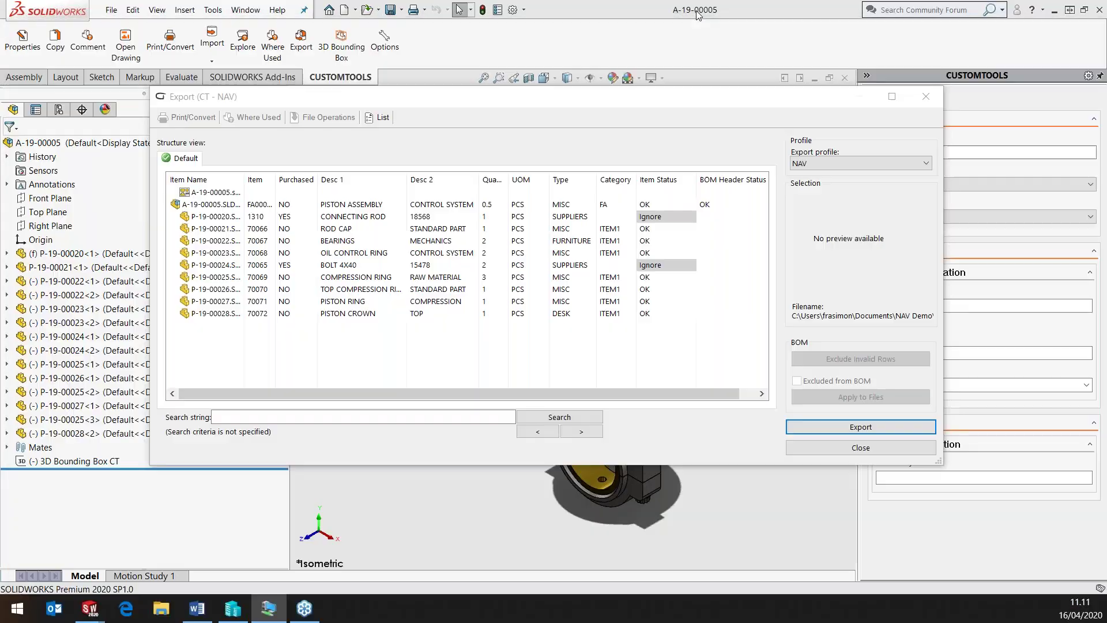
click(283, 241)
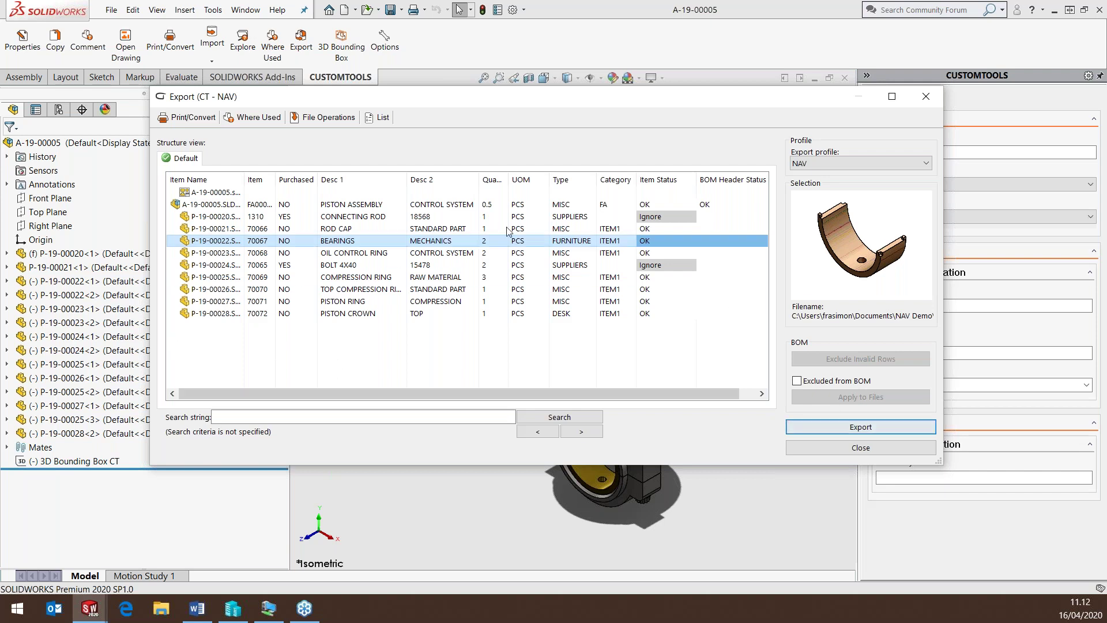
click(859, 448)
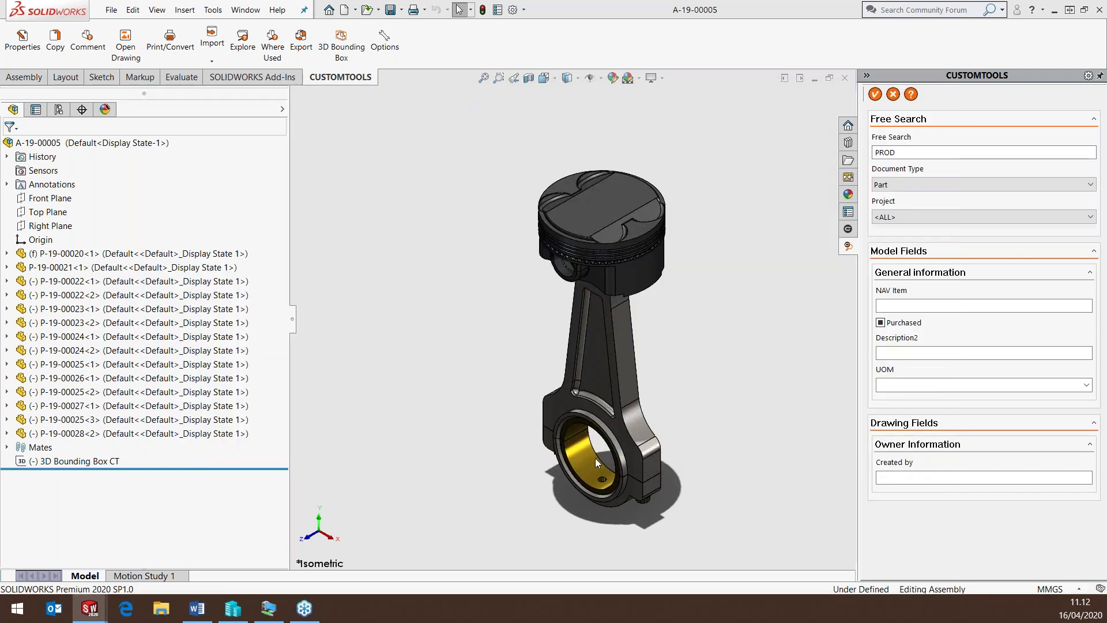
Open the custom properties of the bearing inside the connecting rod's large end to examine its NAV item data
click(574, 431)
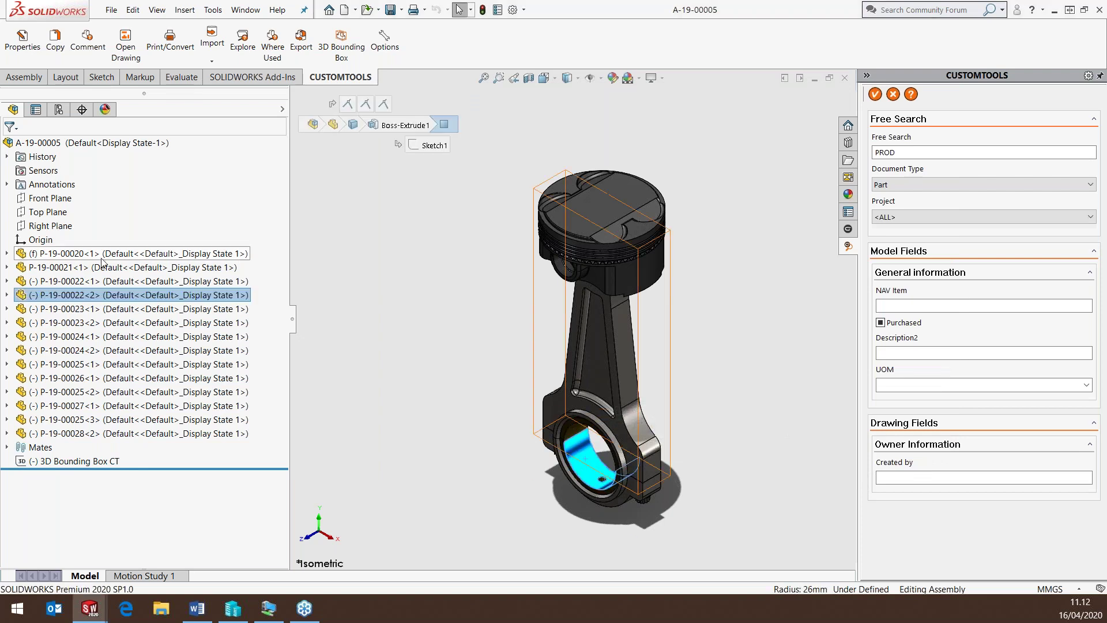
click(23, 46)
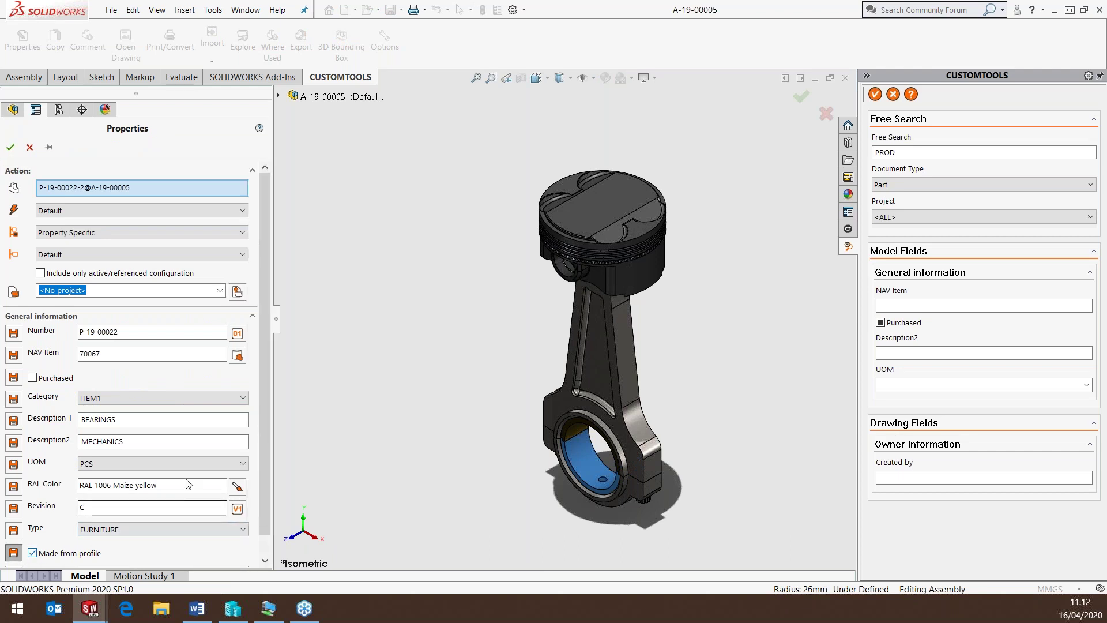
Set the bearing's Quantity property to 0,5, clear its Description2 value, and save the properties
scroll(265, 306, down, 1)
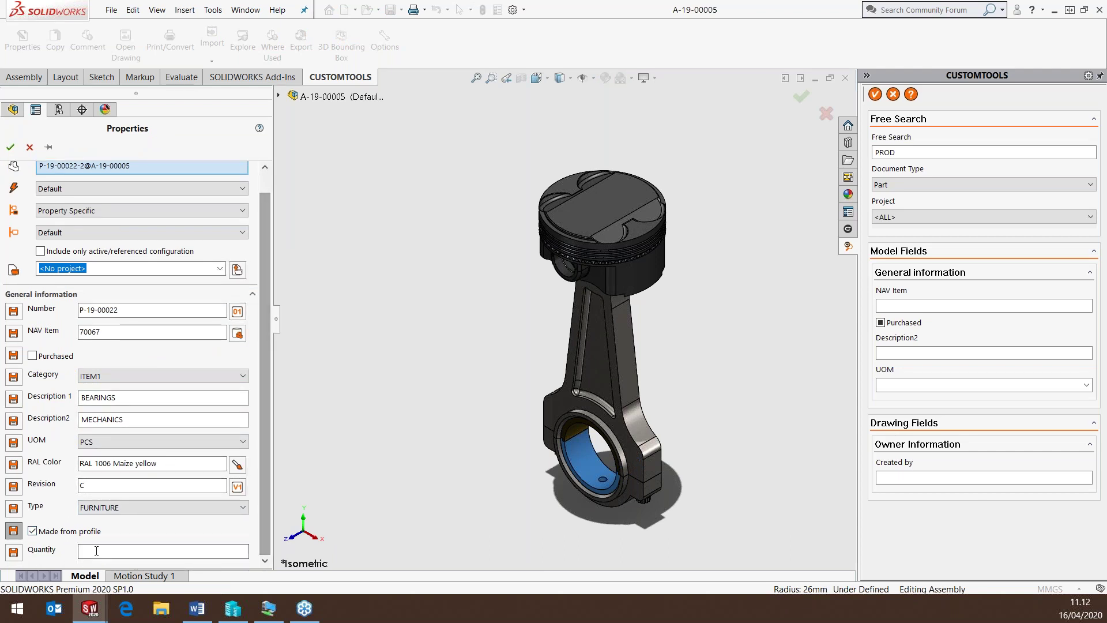
text(0,5)
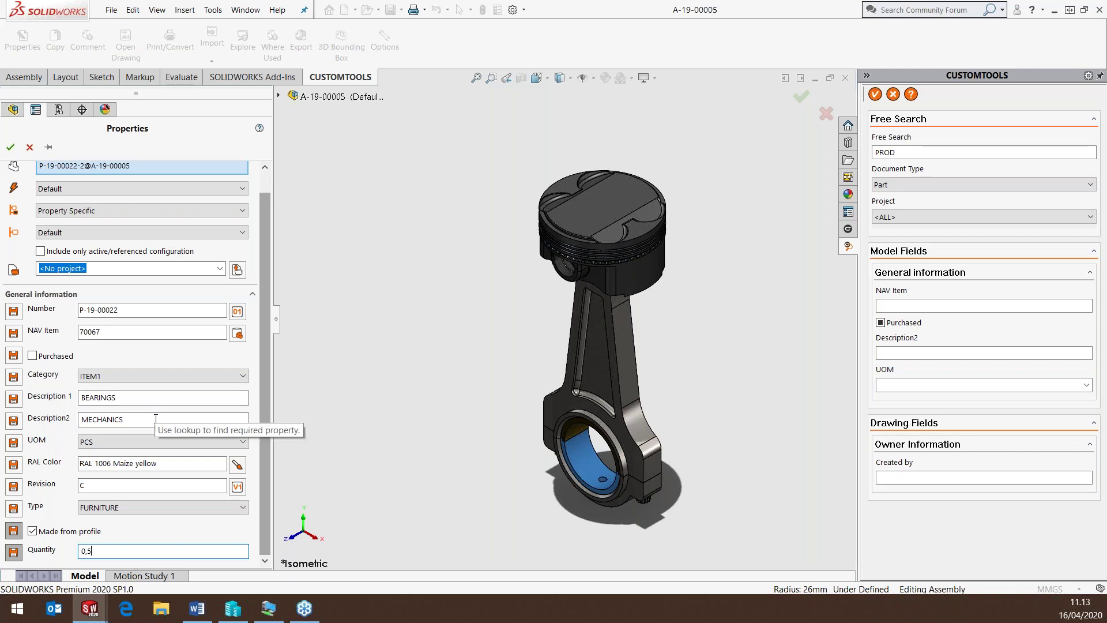
click(148, 398)
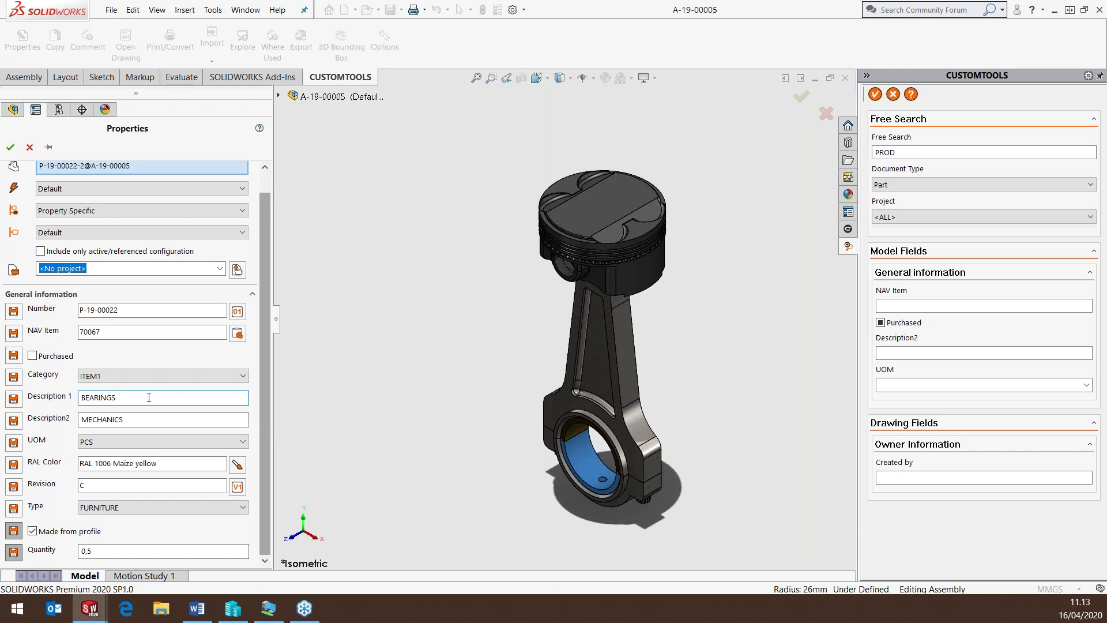
double_click(149, 419)
key(BackSpace)
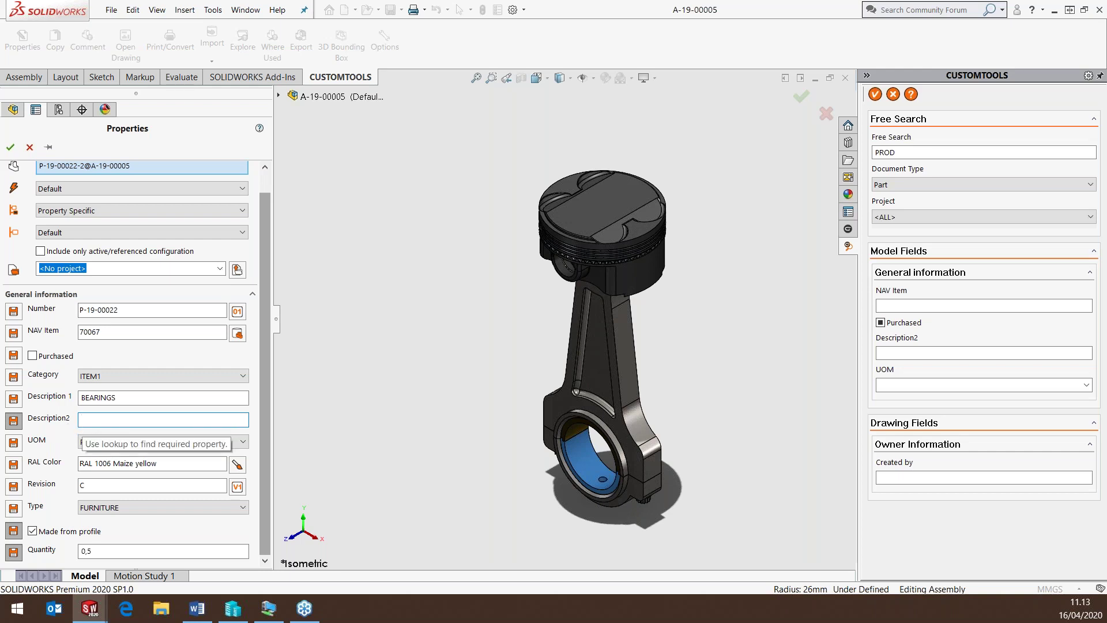
click(10, 147)
Open the custom properties of the piston crown, extend Description 1 to PISTON CROWN WEBINAR, and save them
click(610, 209)
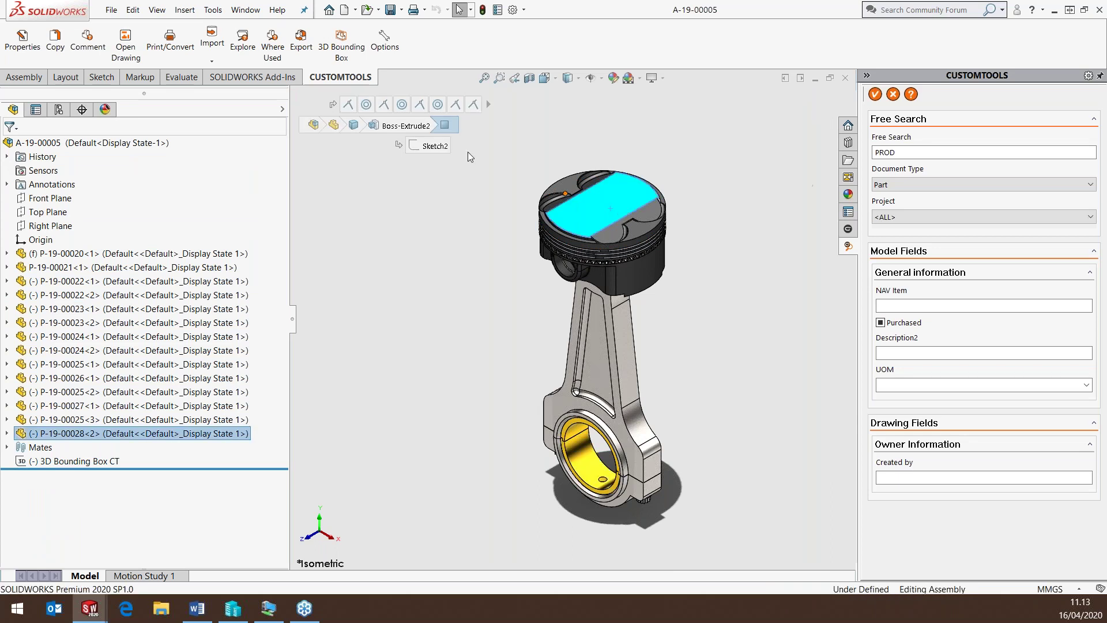
click(31, 53)
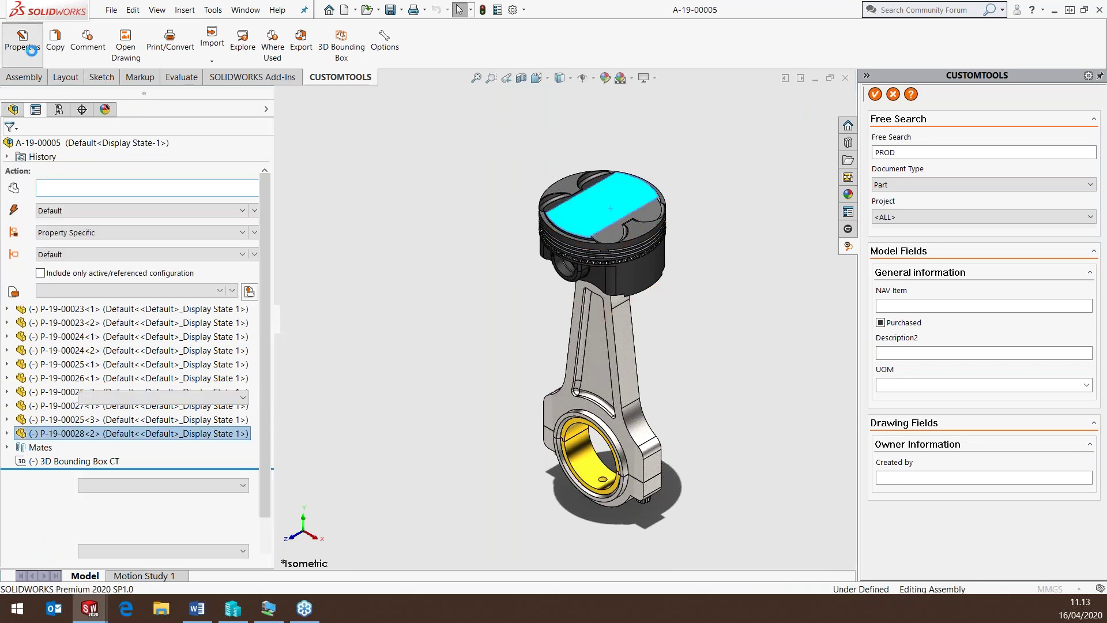
click(188, 421)
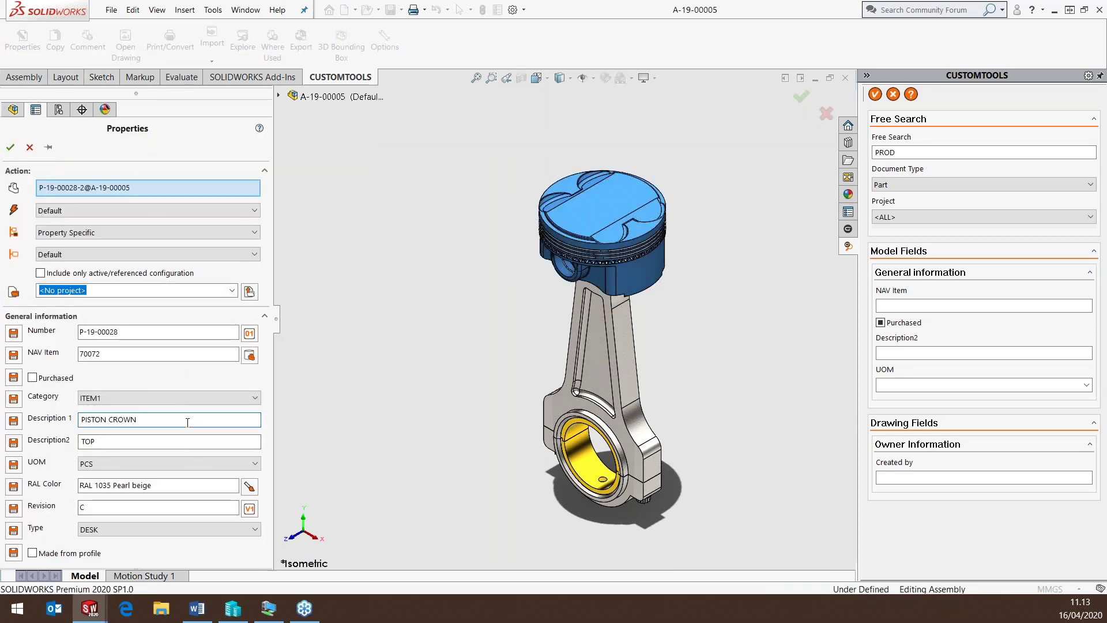
text(WEBINAR)
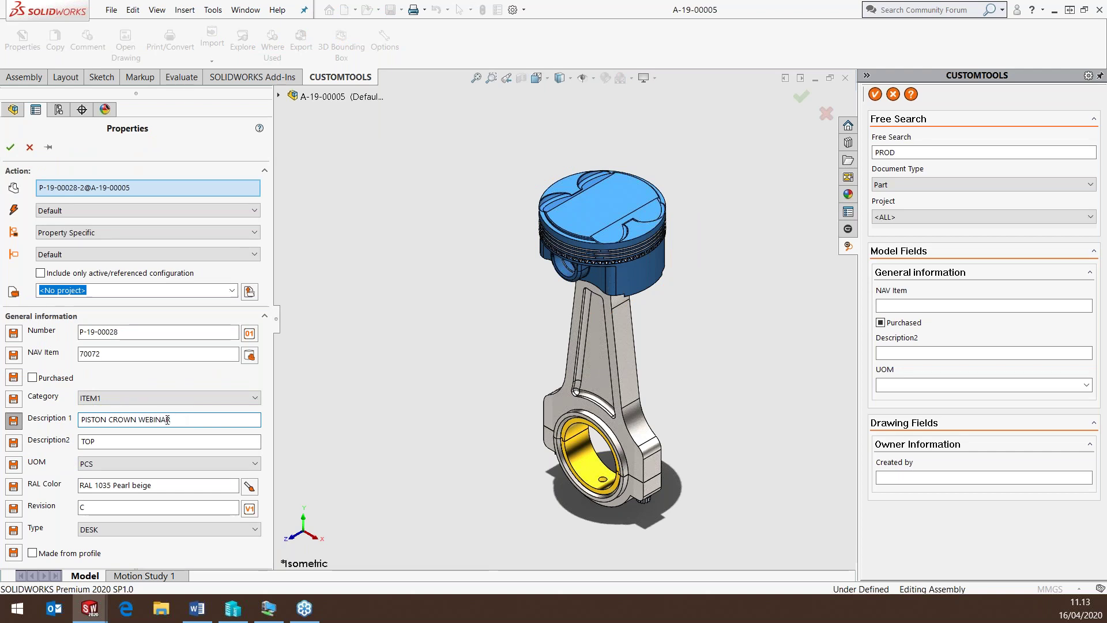
click(17, 154)
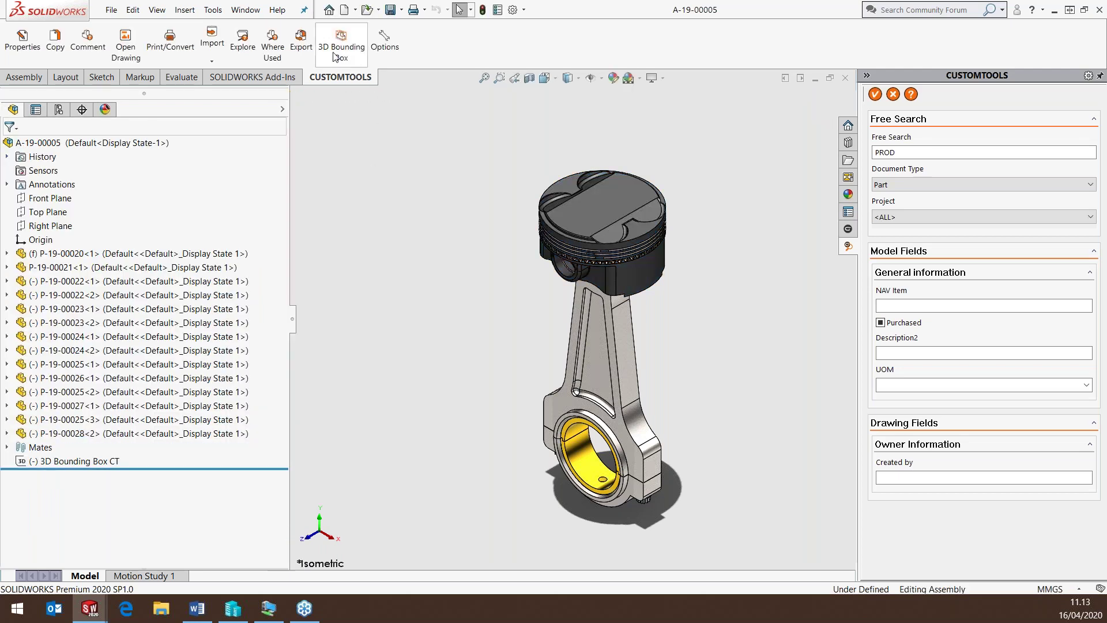
Open the assembly's export structure for the company CRONUS International Ltd
click(301, 42)
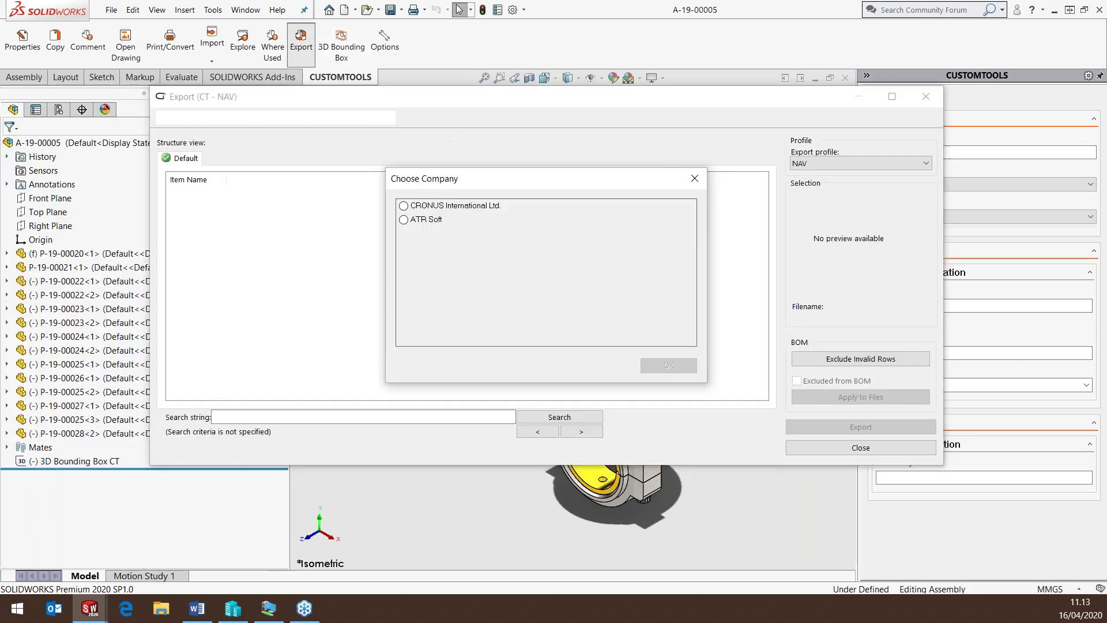
click(427, 206)
click(669, 366)
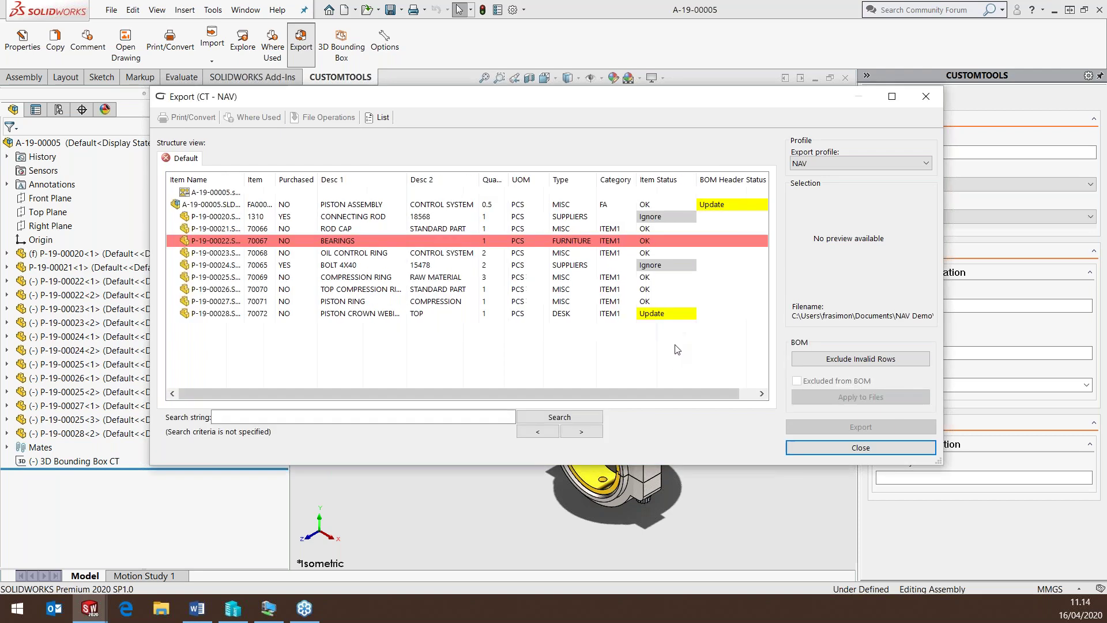
View what is wrong with the BEARINGS row, widen the Item Name column, and close the Export dialog
right_click(428, 243)
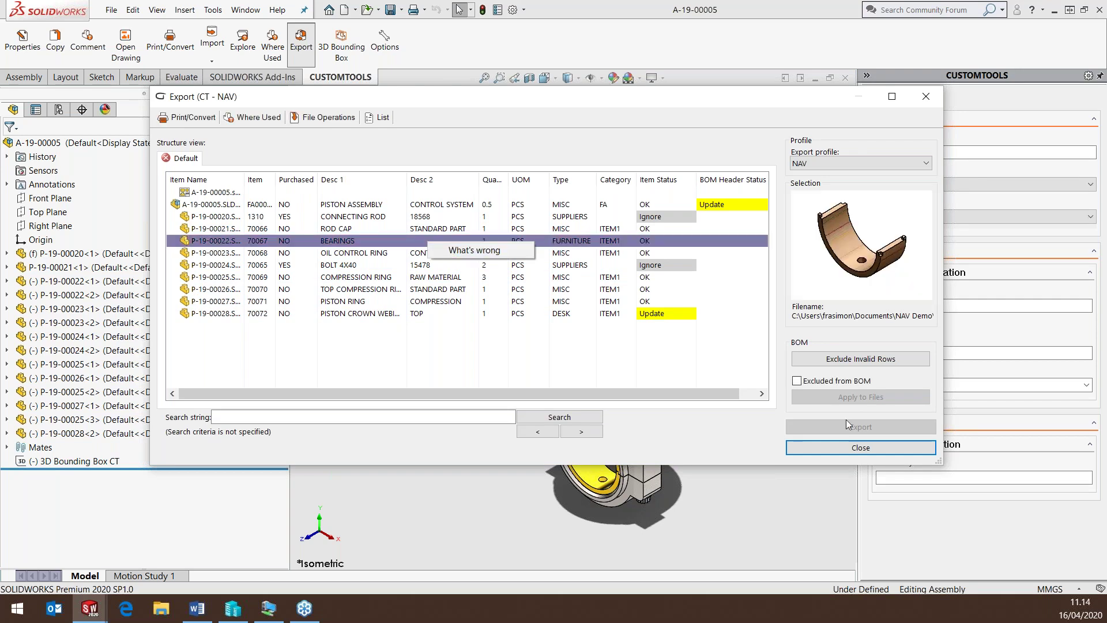
click(721, 420)
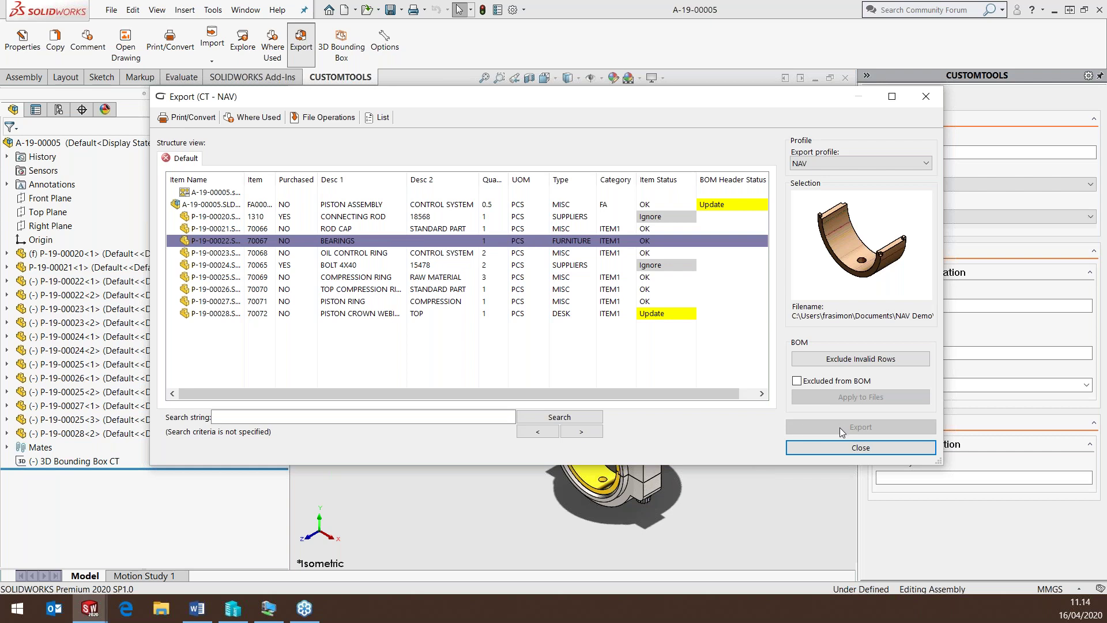
right_click(447, 243)
click(496, 254)
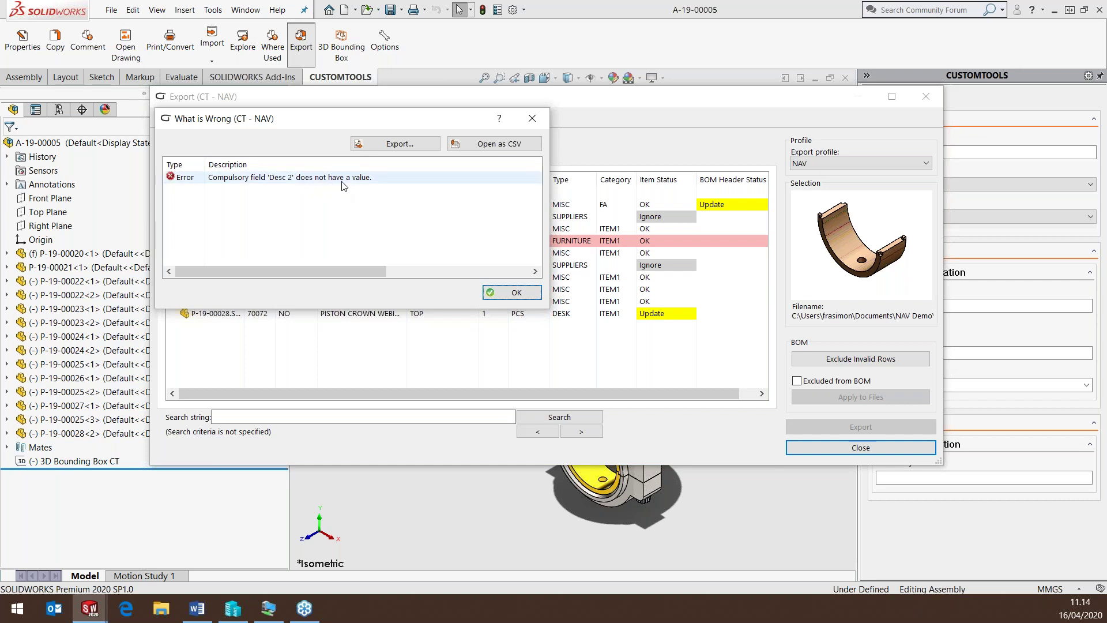
click(511, 293)
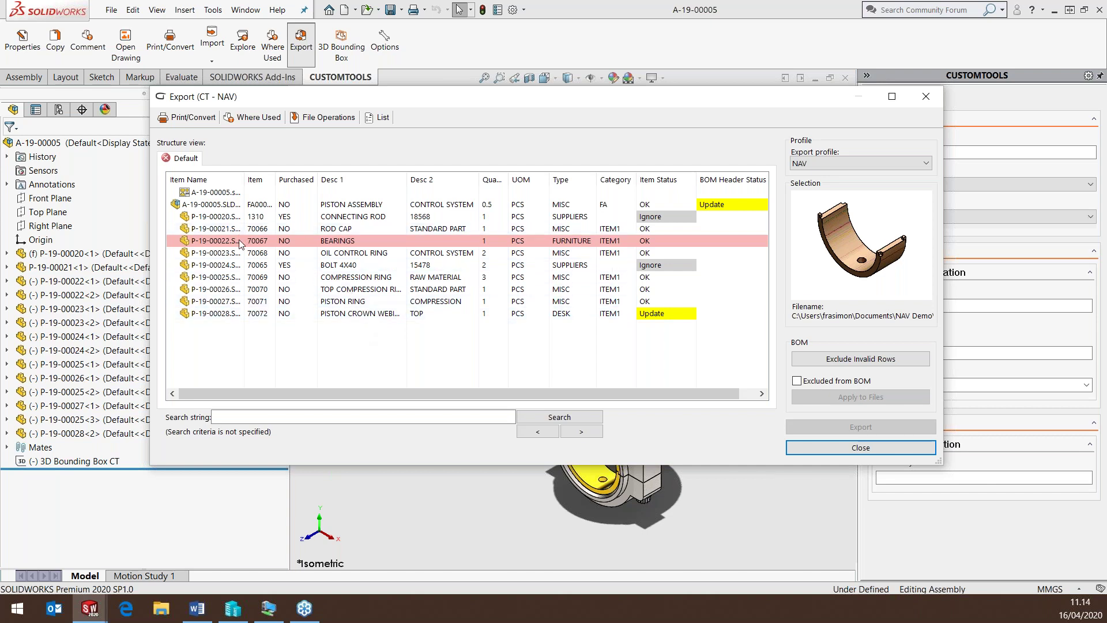
drag(244, 179, 255, 180)
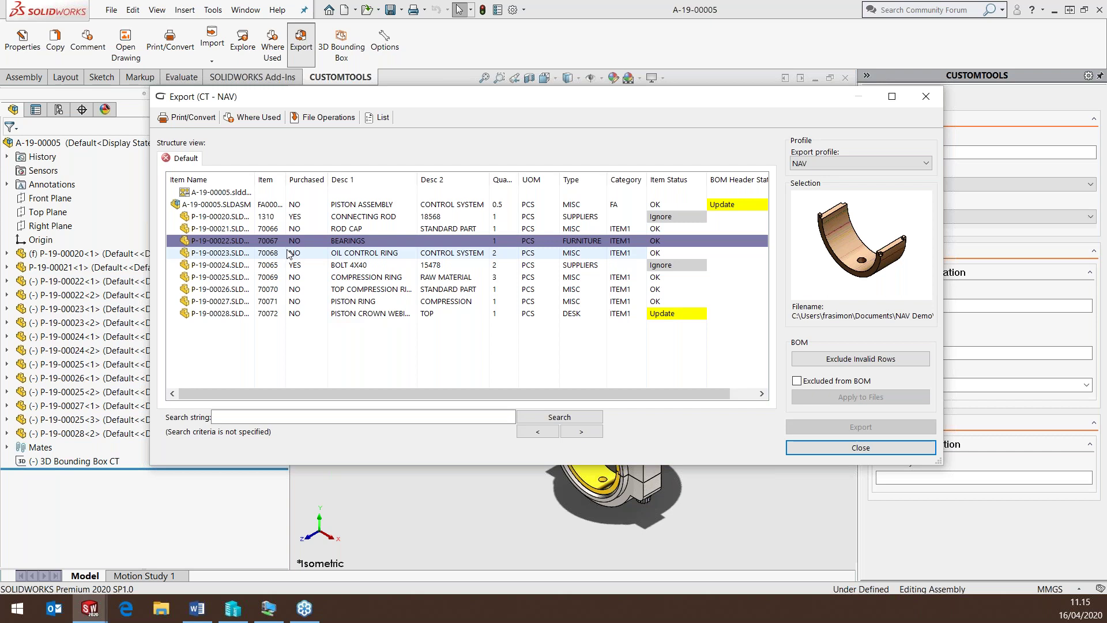
click(822, 449)
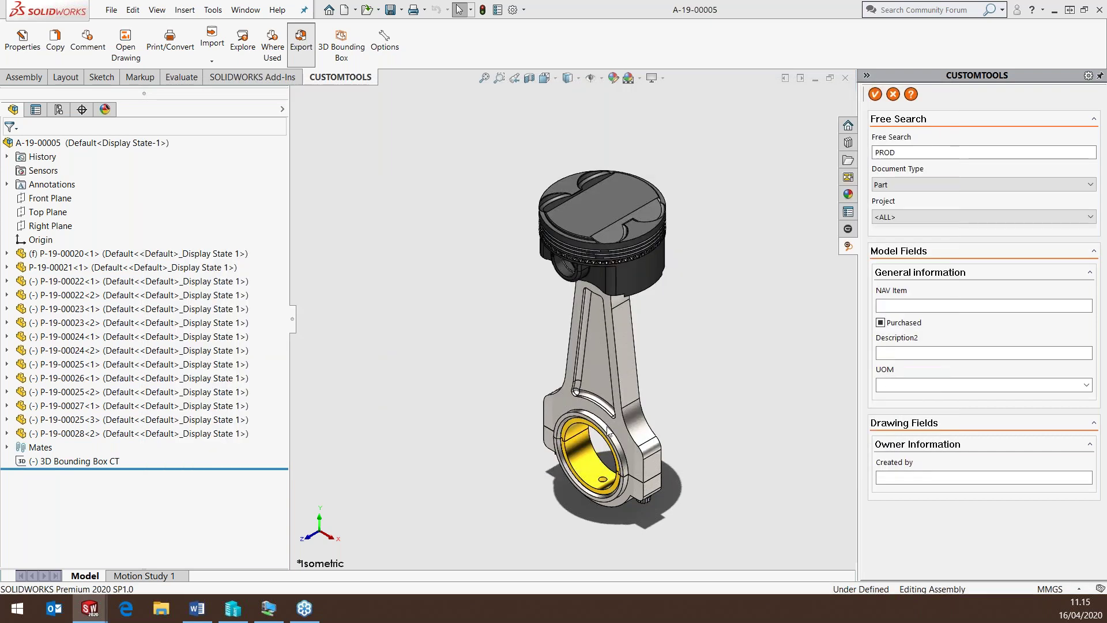
Set the bearing's Description2 property to PISTON, copy its NAV Item number, and save the properties
click(585, 459)
click(24, 43)
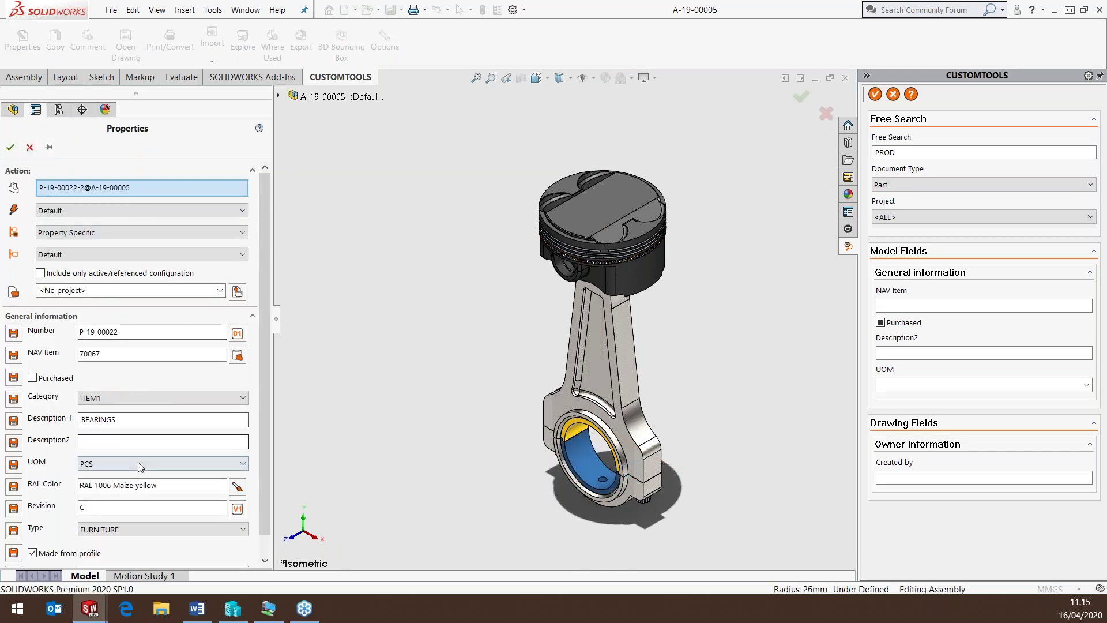
click(111, 443)
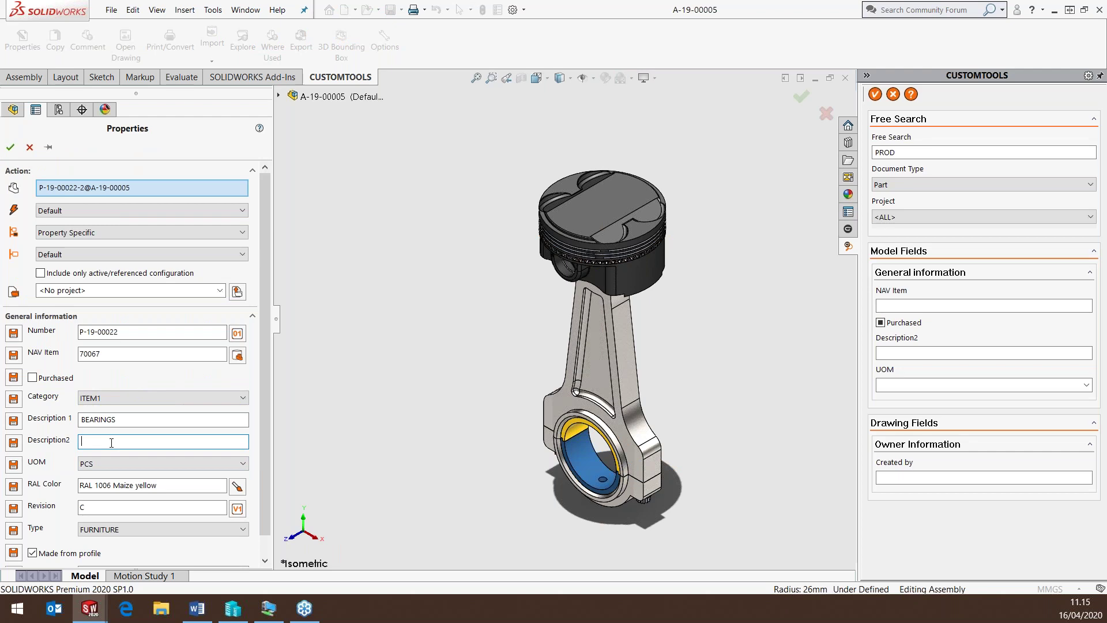
text(PI)
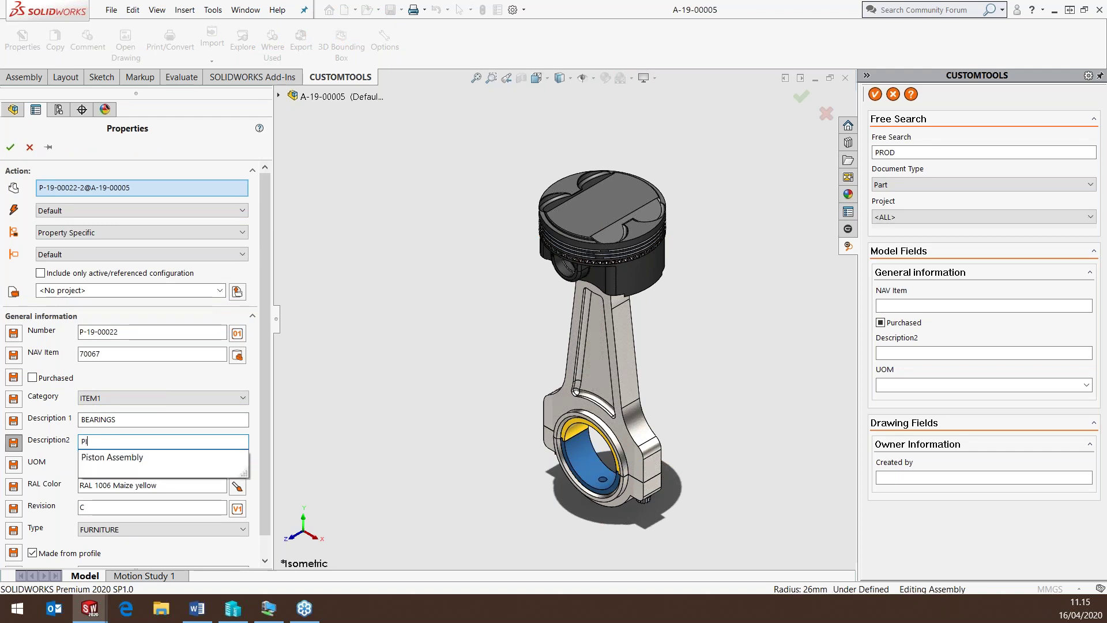
text(STON)
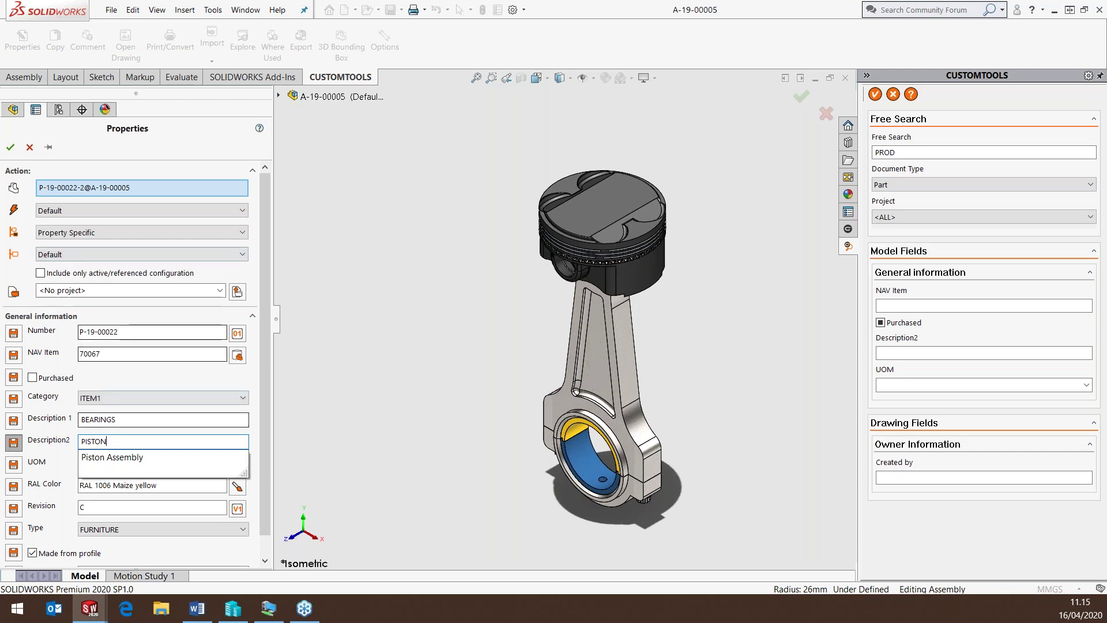
double_click(116, 354)
key(ctrl+c)
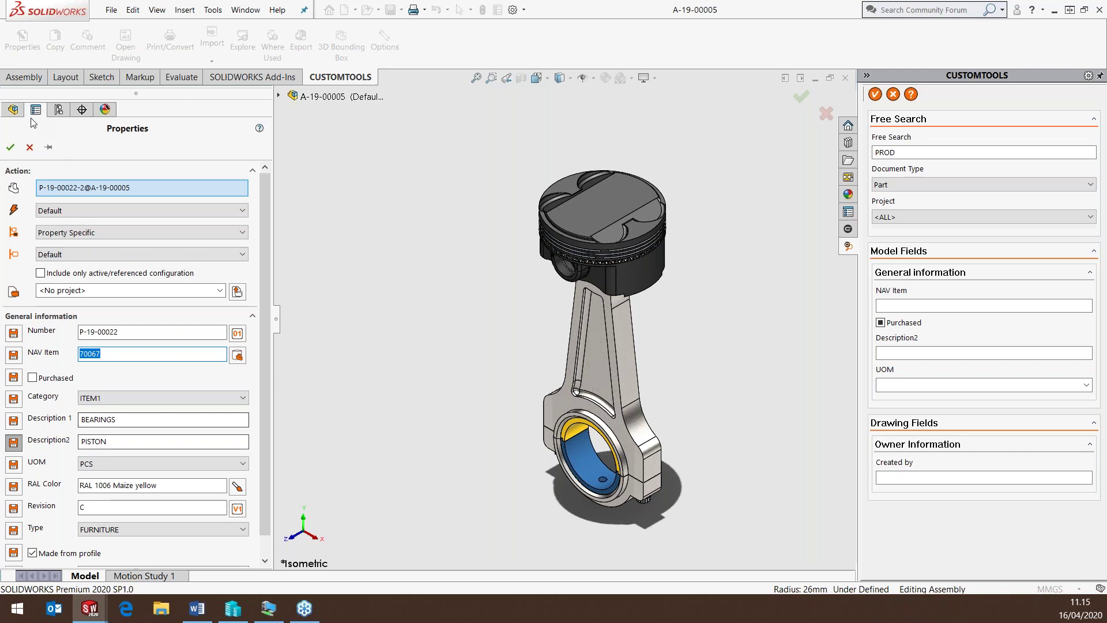
click(10, 147)
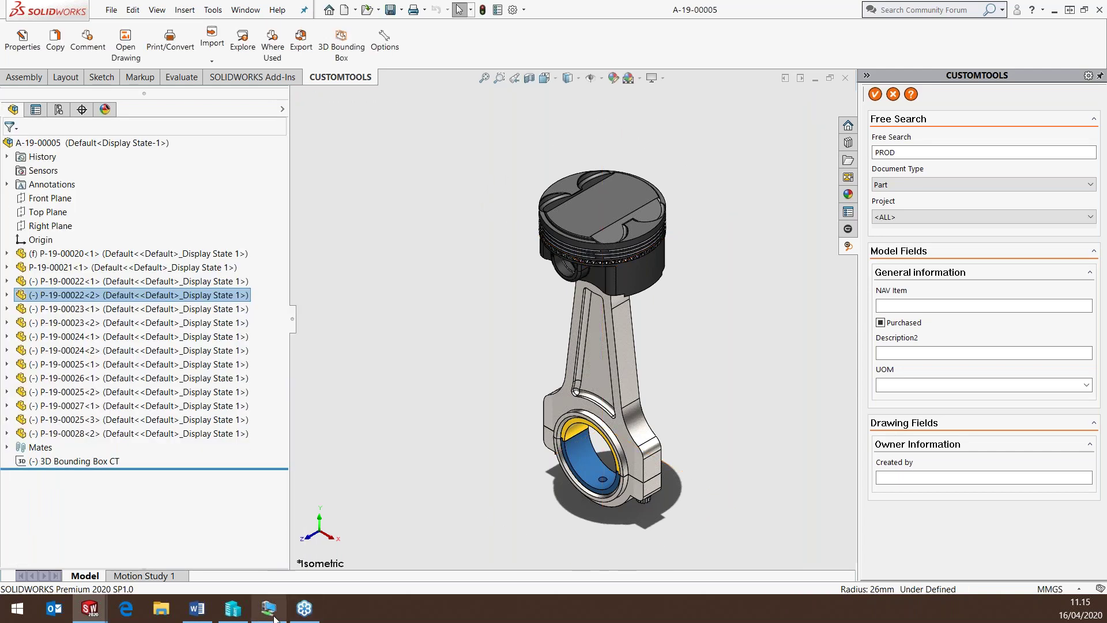
Switch to Dynamics NAV and filter the Product Design item list by the copied item number 70067
click(274, 616)
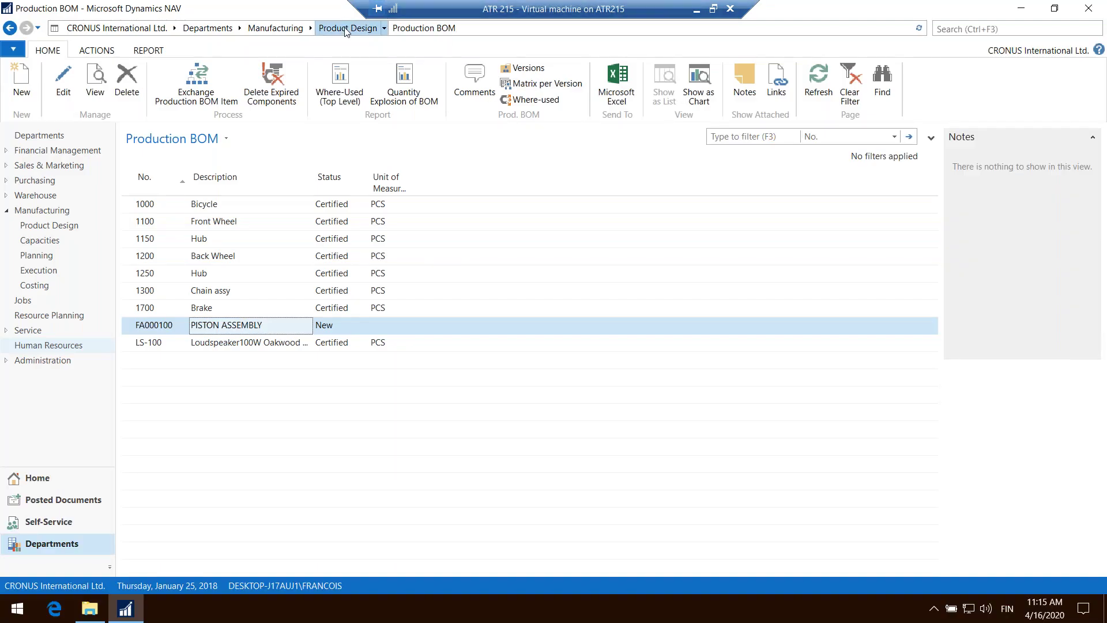
click(346, 29)
click(150, 115)
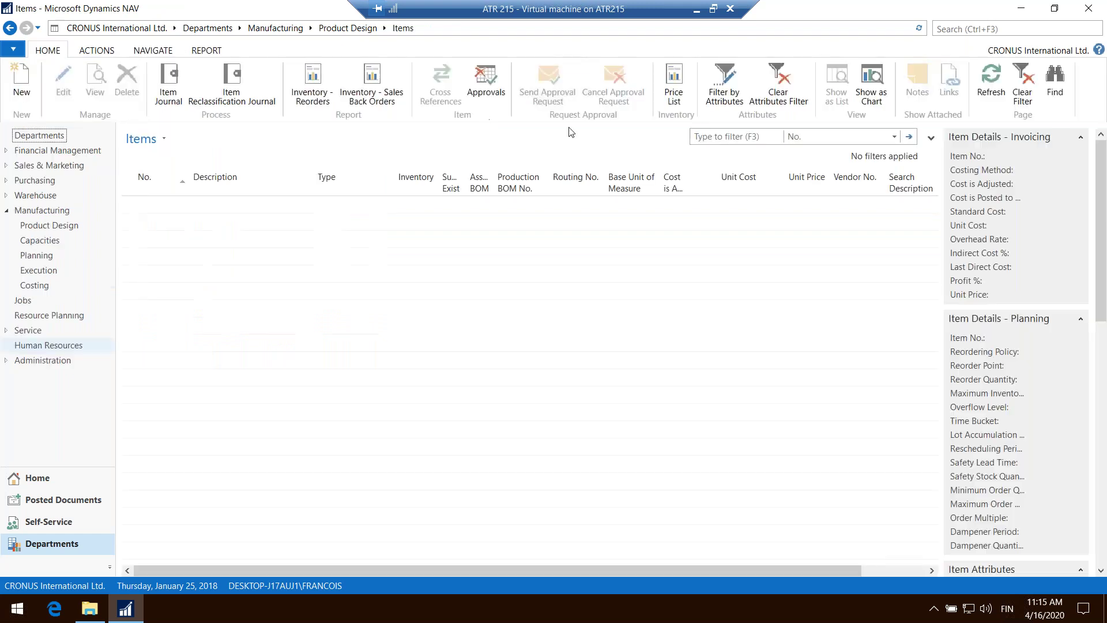
click(724, 137)
key(ctrl+v)
key(Return)
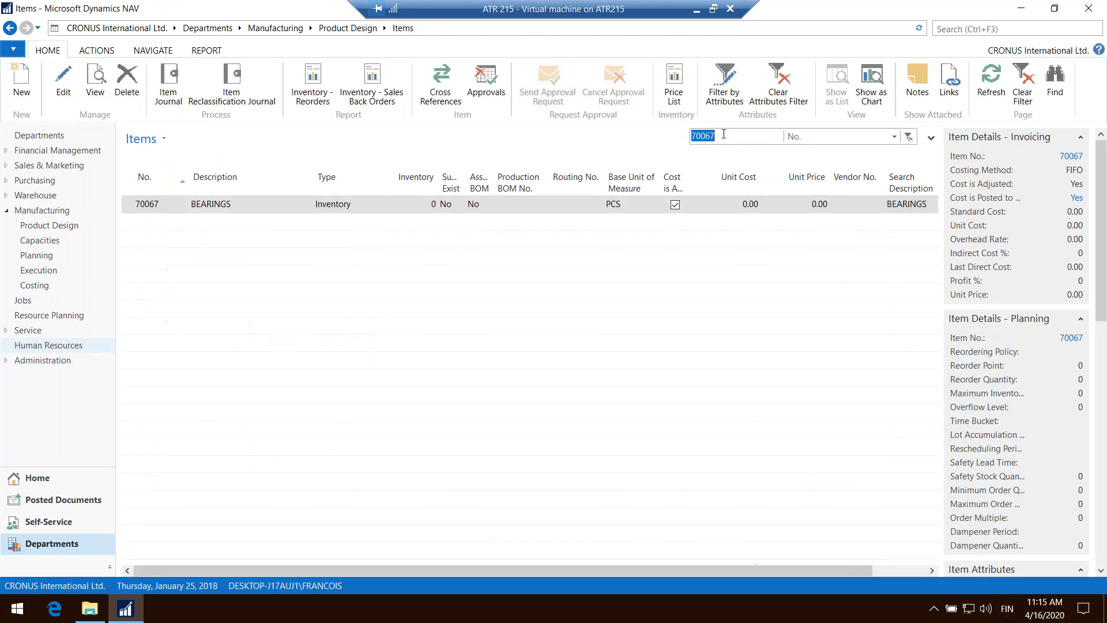
Open the BEARINGS item card, examine its description and GTIN data, and close the card
click(217, 209)
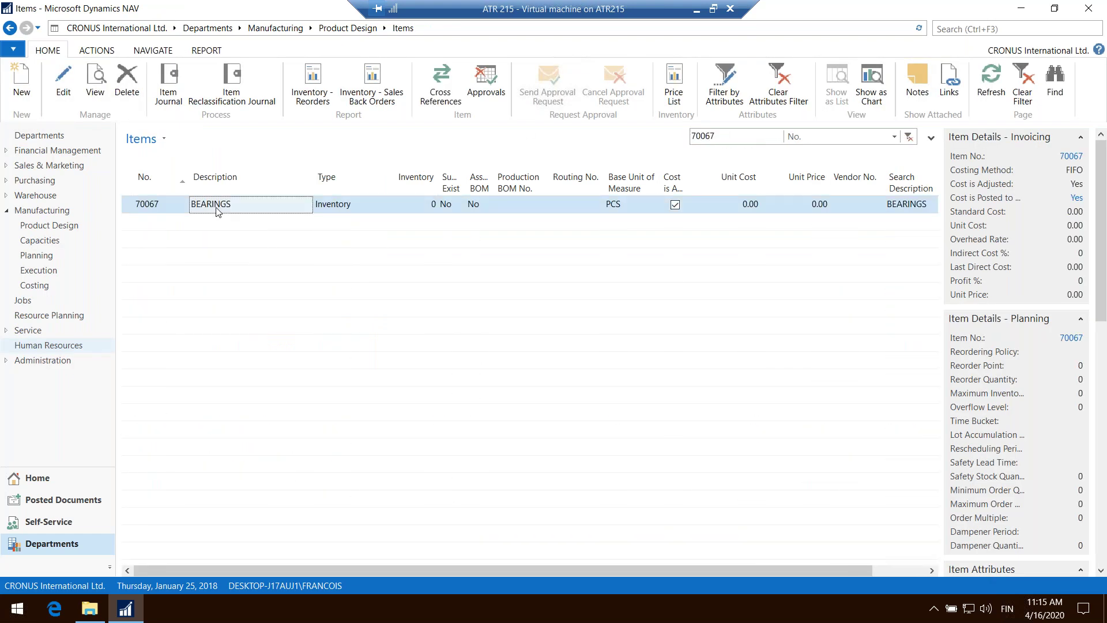
double_click(217, 209)
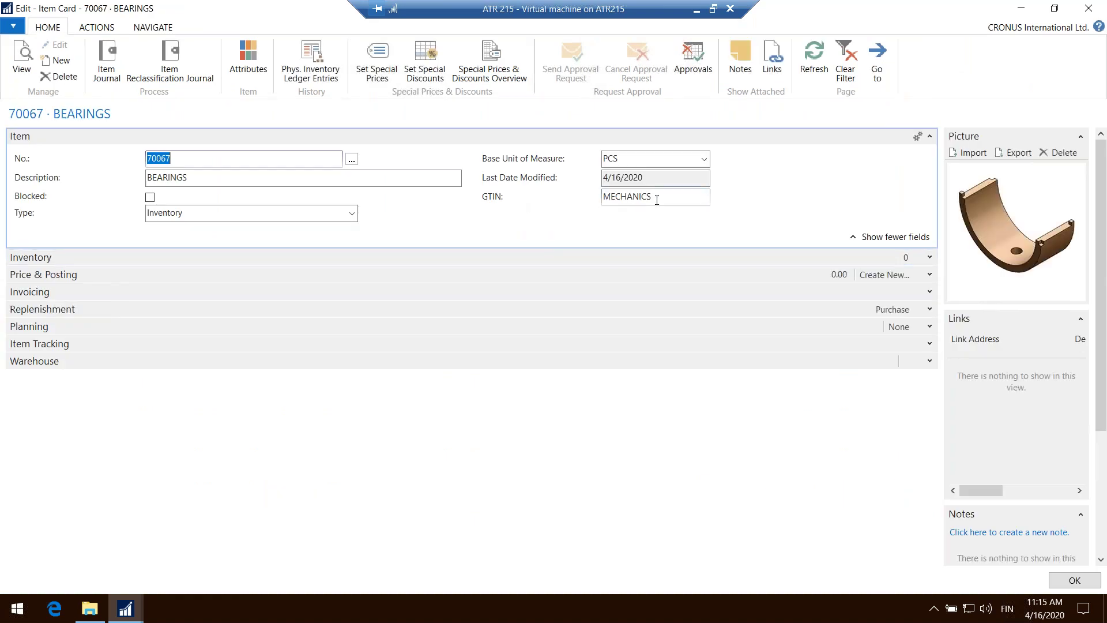
click(1088, 9)
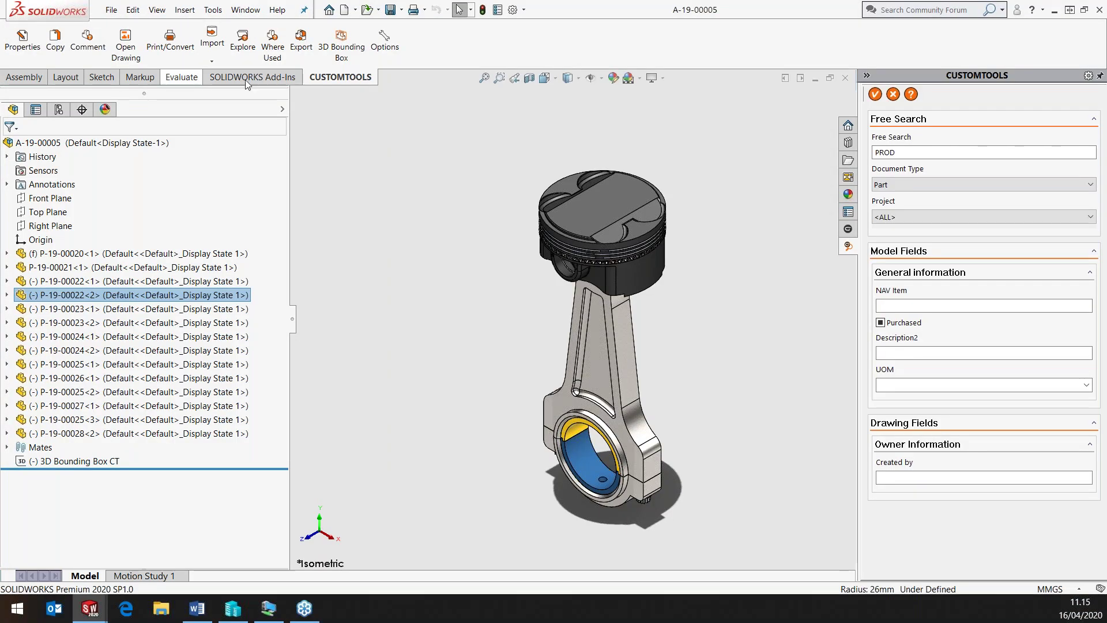
Return to SOLIDWORKS, export the piston assembly's updated data to CRONUS International Ltd. with the NAV profile, and switch to the Word window
click(502, 171)
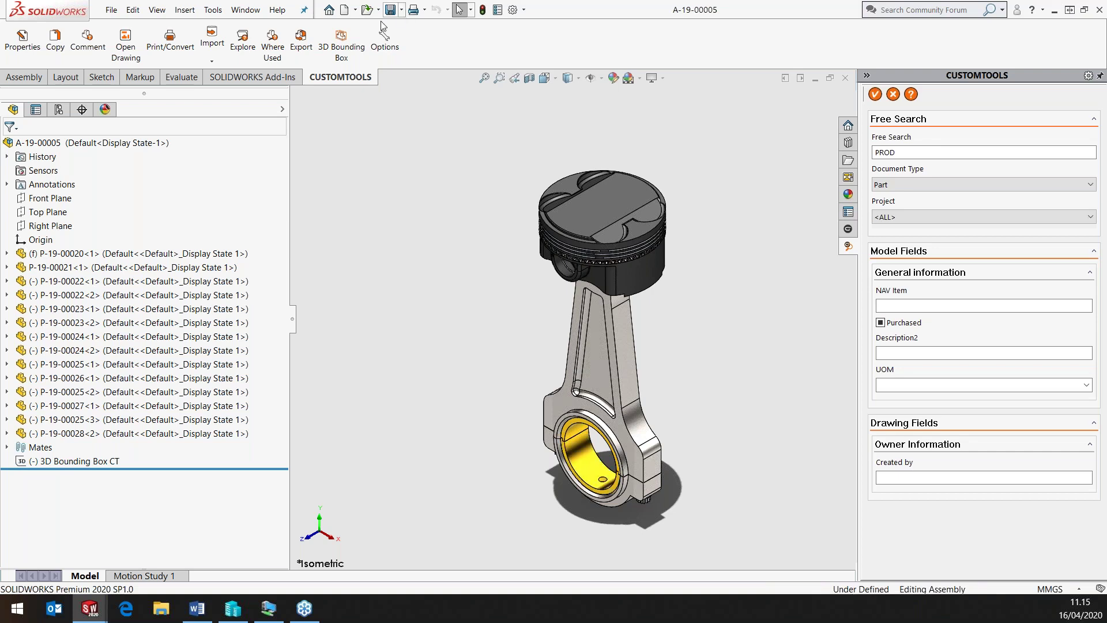
click(302, 46)
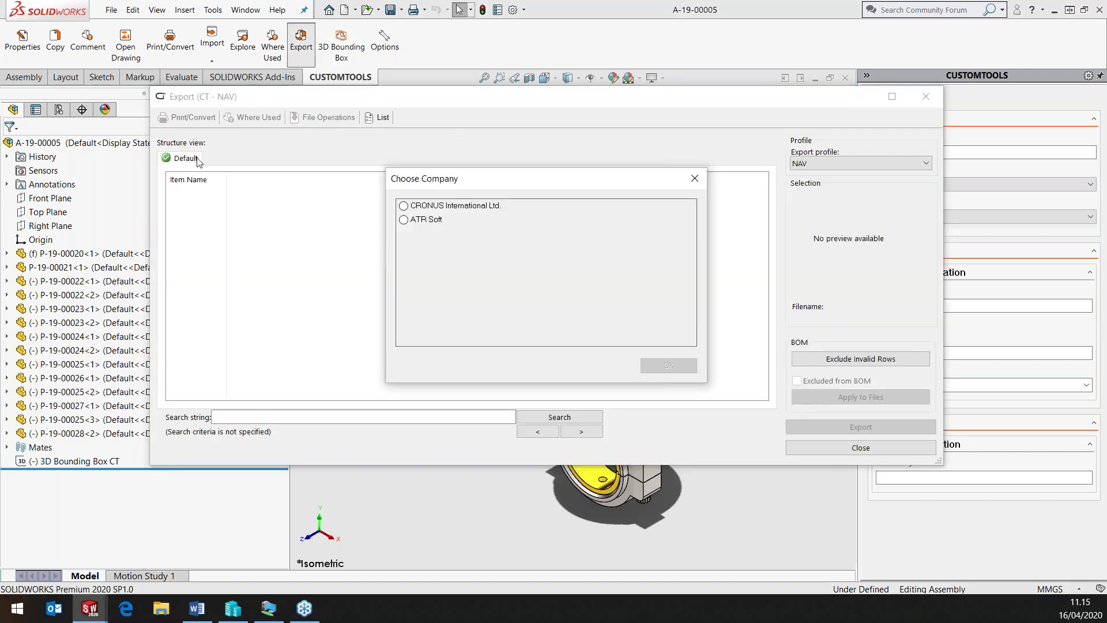
click(461, 205)
click(668, 366)
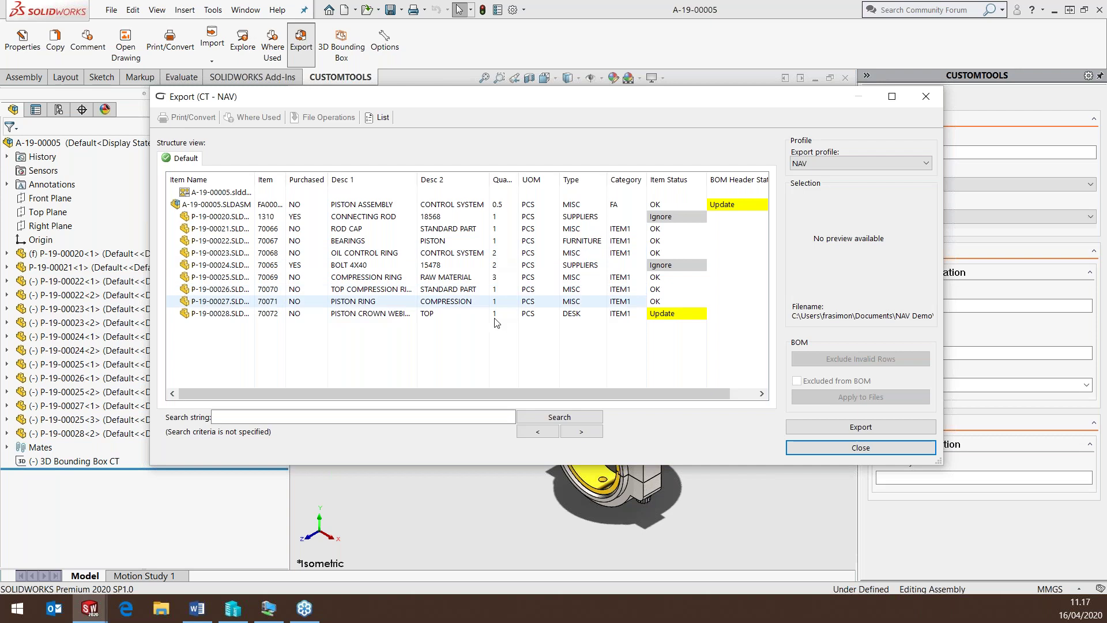
click(854, 431)
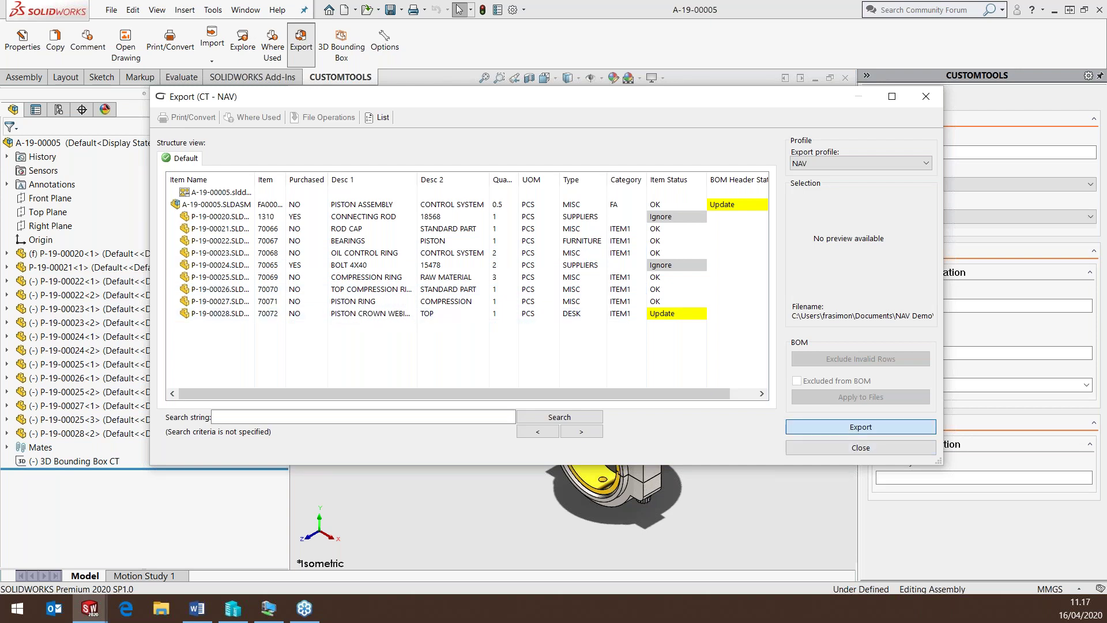
click(606, 358)
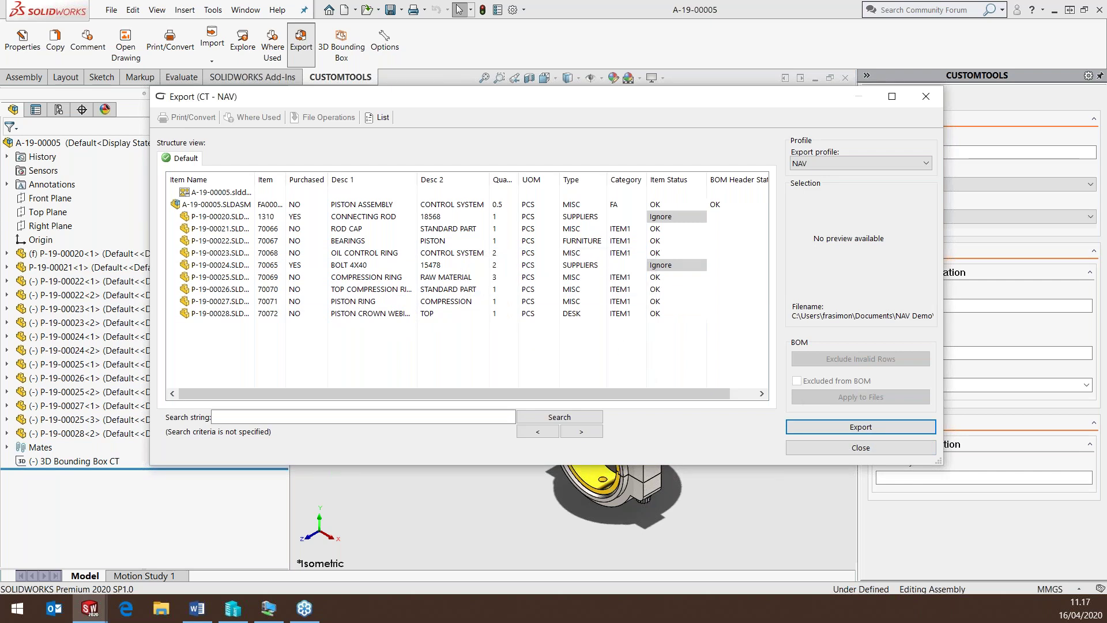
key(alt+Tab)
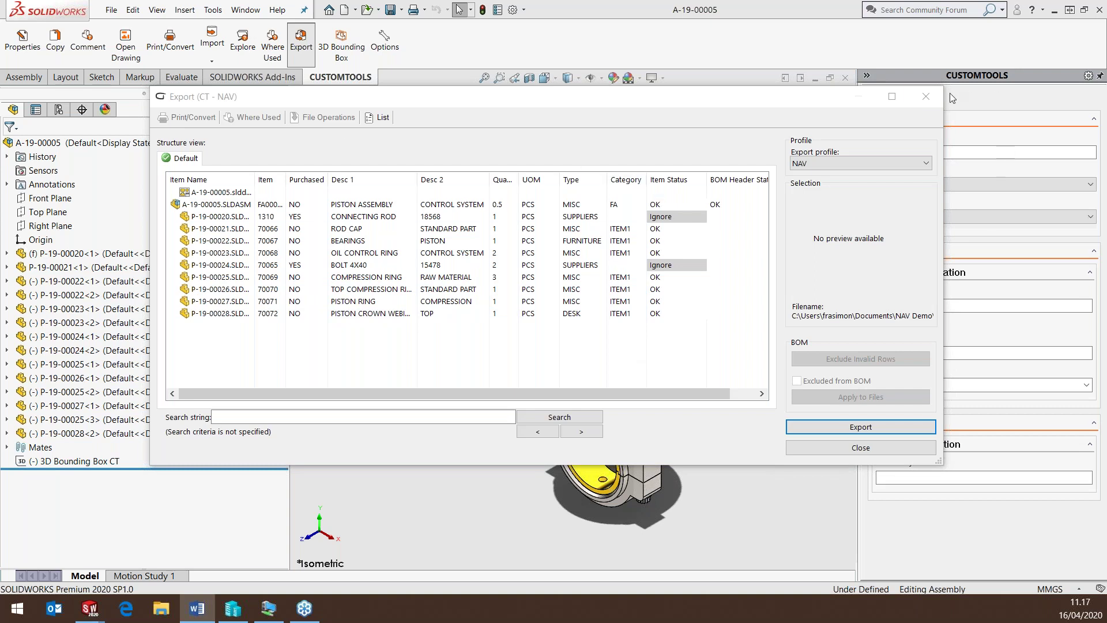
Close the export window and the piston assembly, and save the PROD-0002 assembly
click(927, 98)
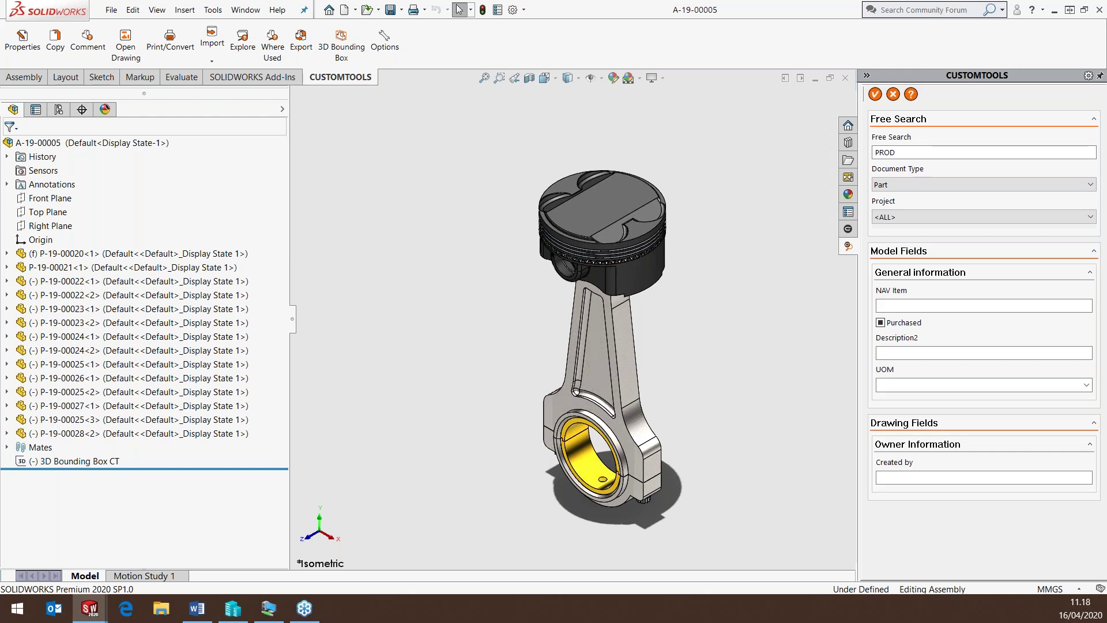
click(847, 78)
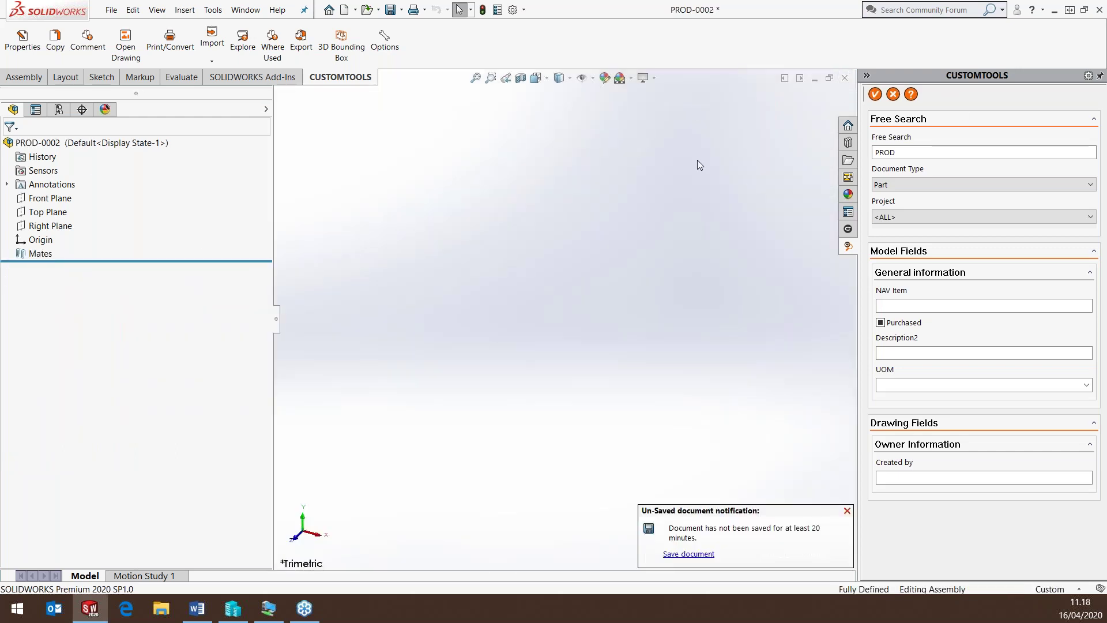
click(390, 10)
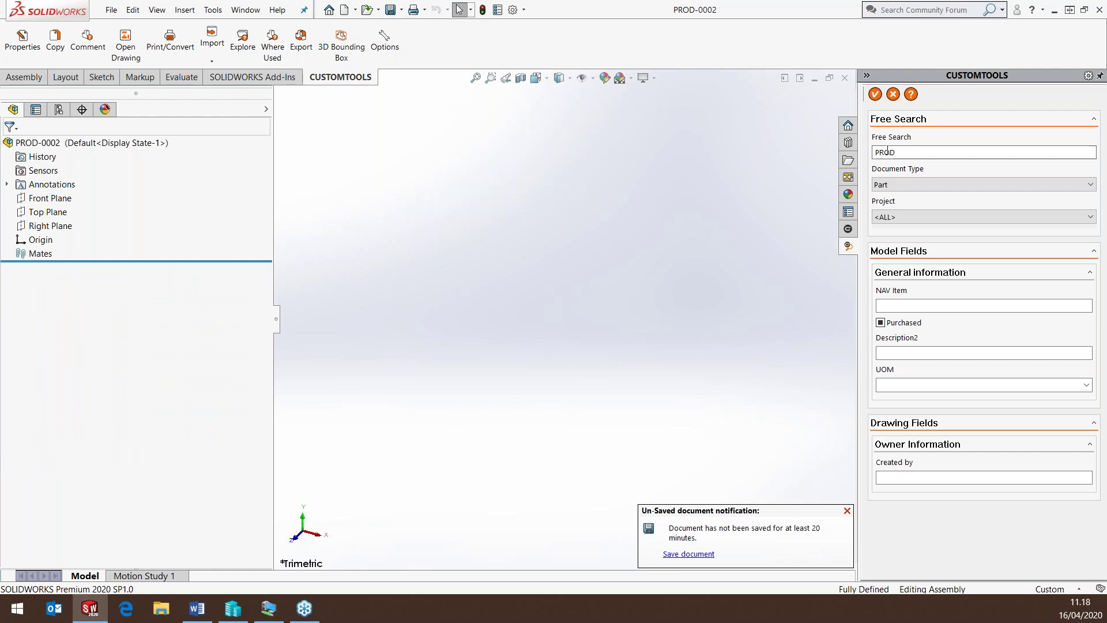
Search the part documents for PROD and insert PROD-0001 into the assembly using configuration 200
click(877, 94)
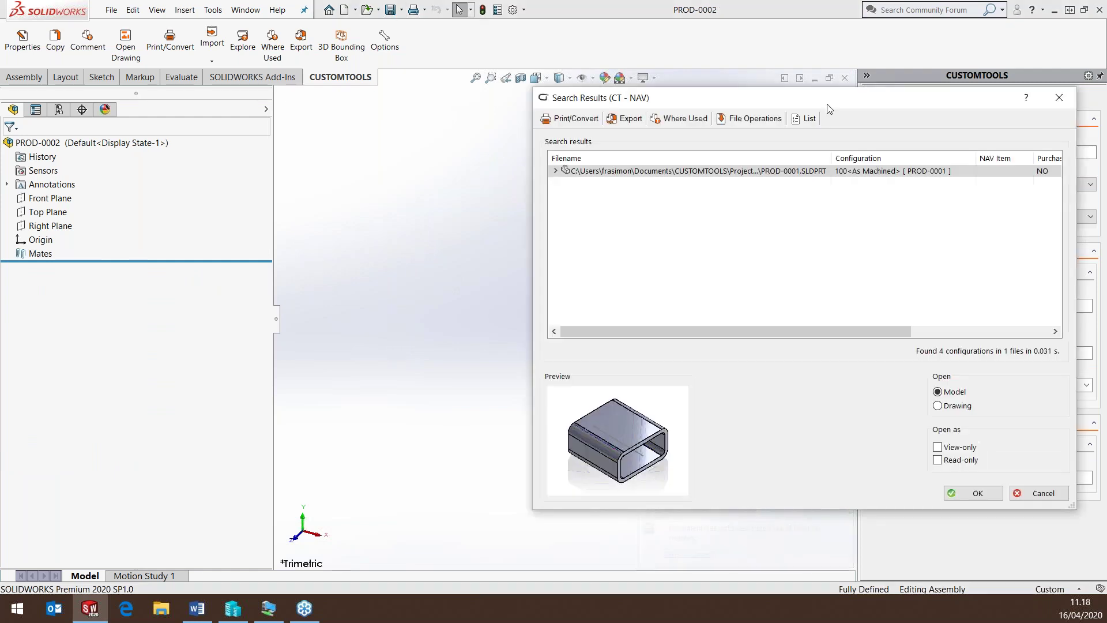
drag(583, 171, 454, 214)
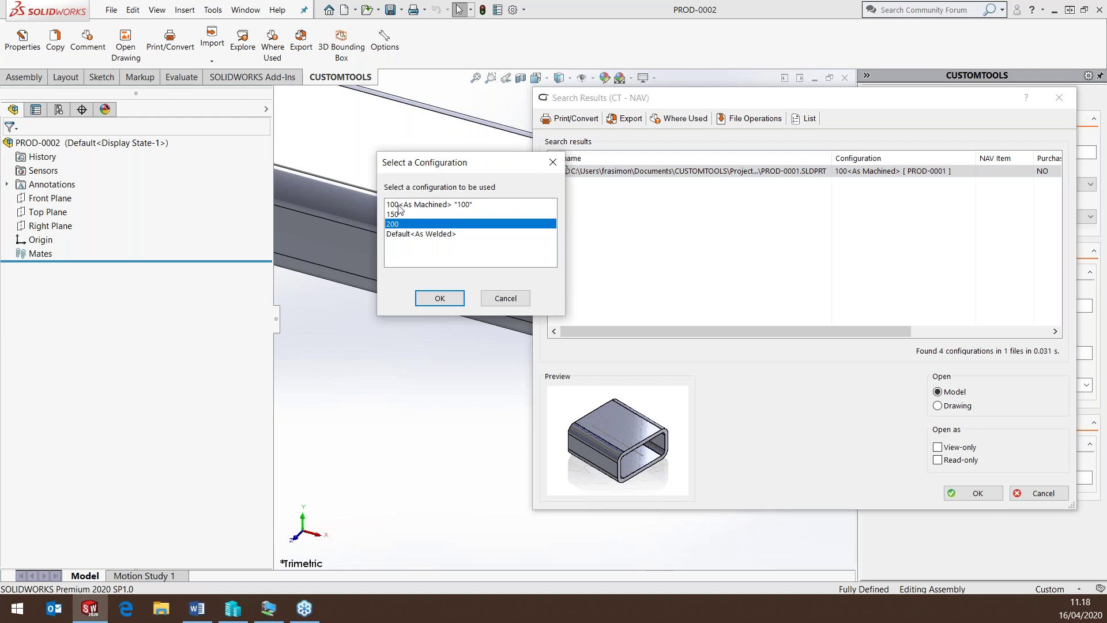
click(440, 297)
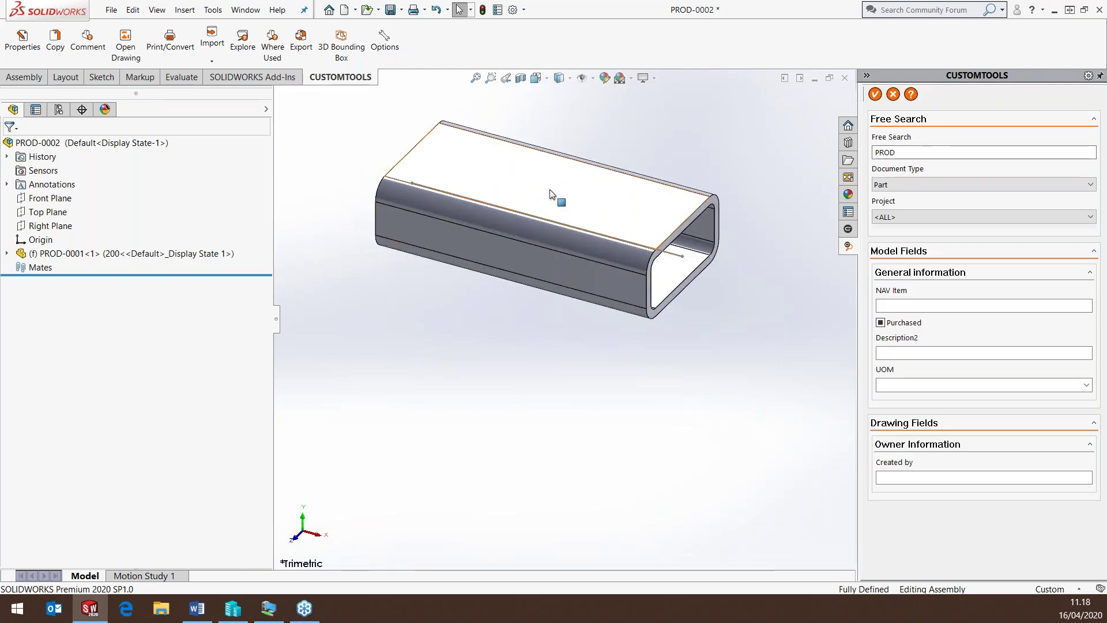
Copy the tube within the assembly, set the copy's configuration to 100<As Machined>, and save the assembly
ctrl+drag(539, 238, 490, 385)
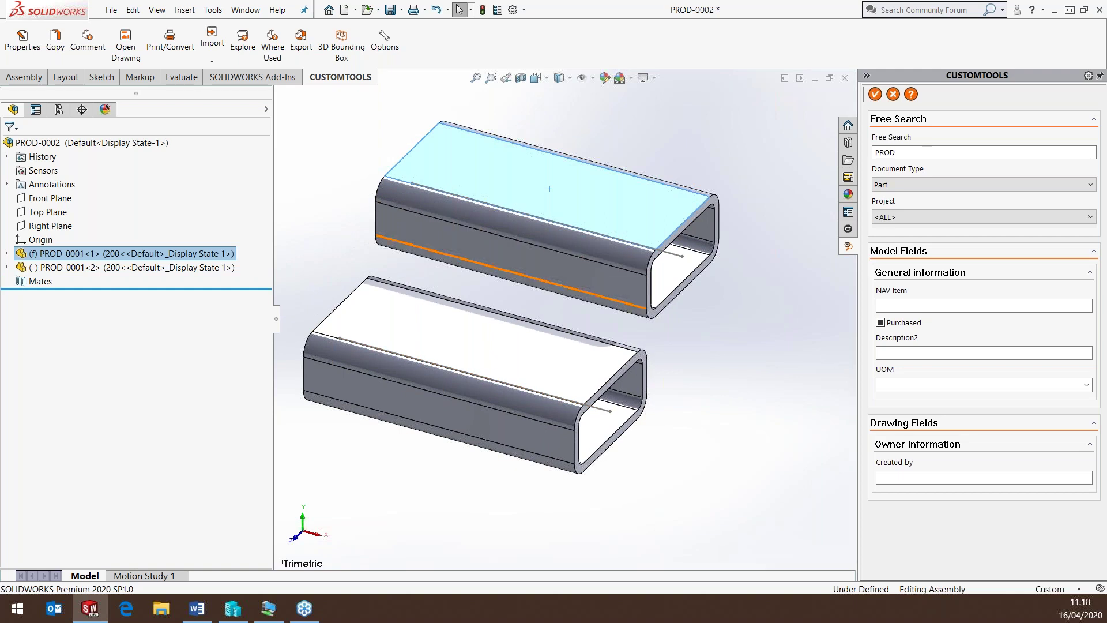
click(412, 327)
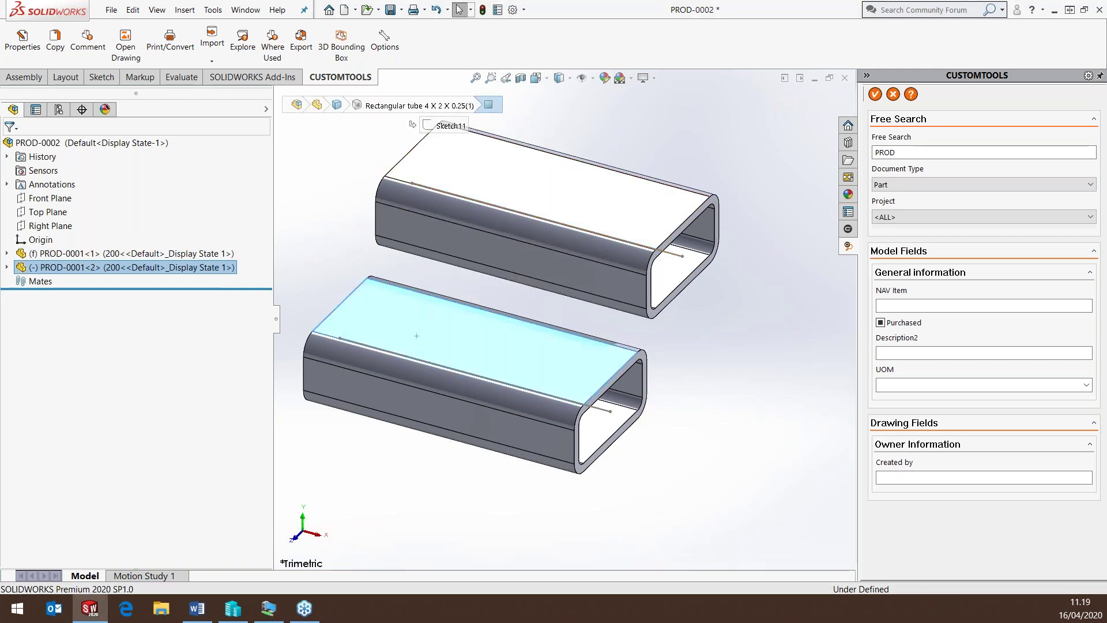
click(476, 240)
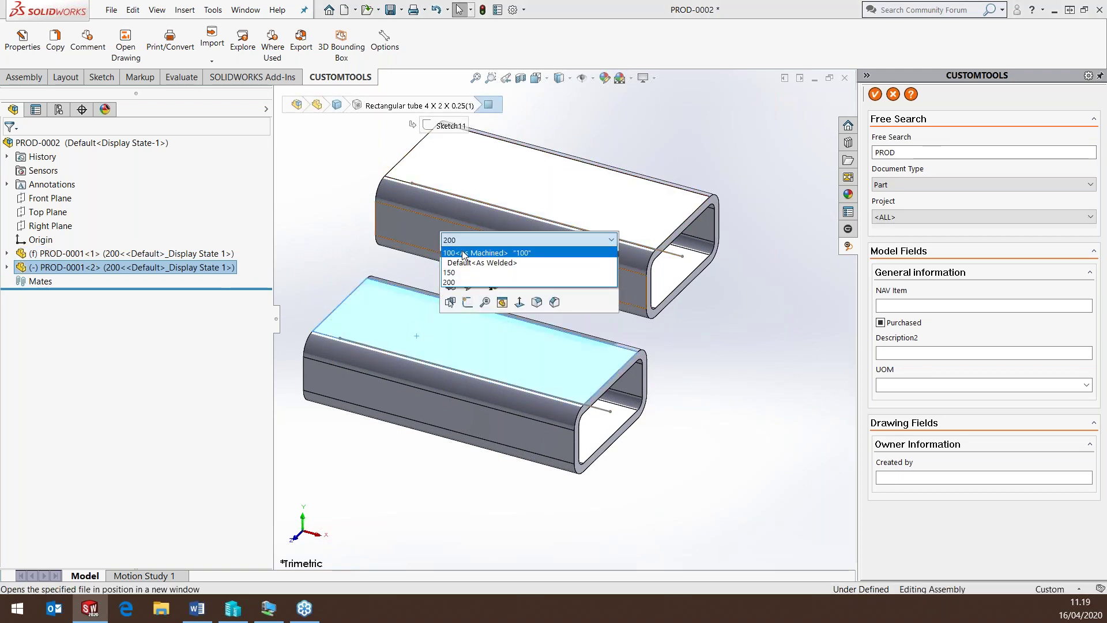
click(479, 251)
click(626, 241)
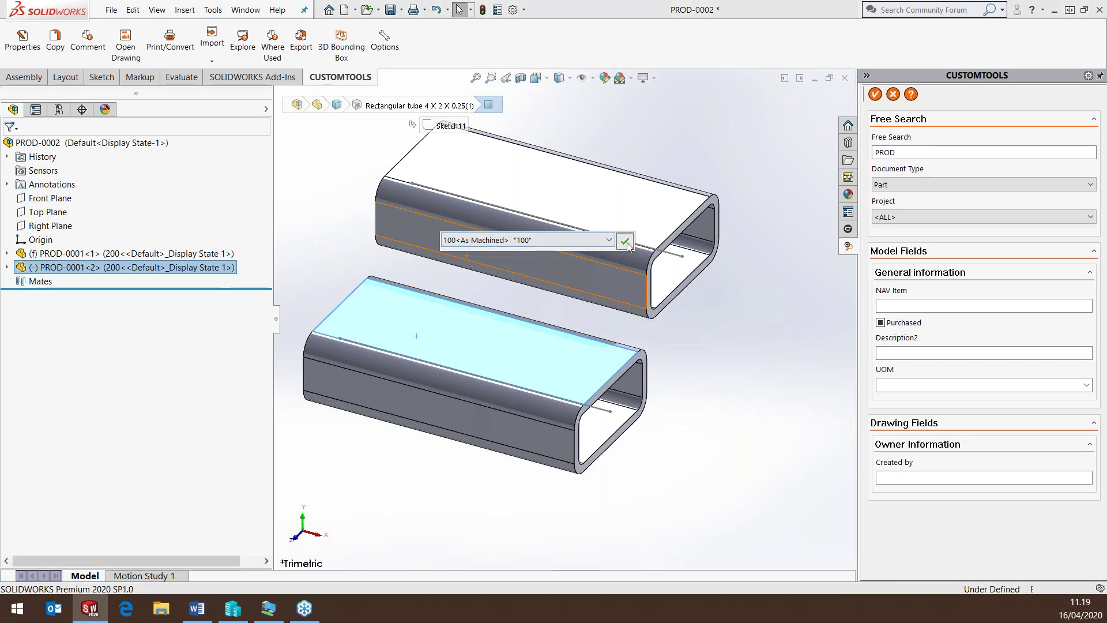
click(657, 402)
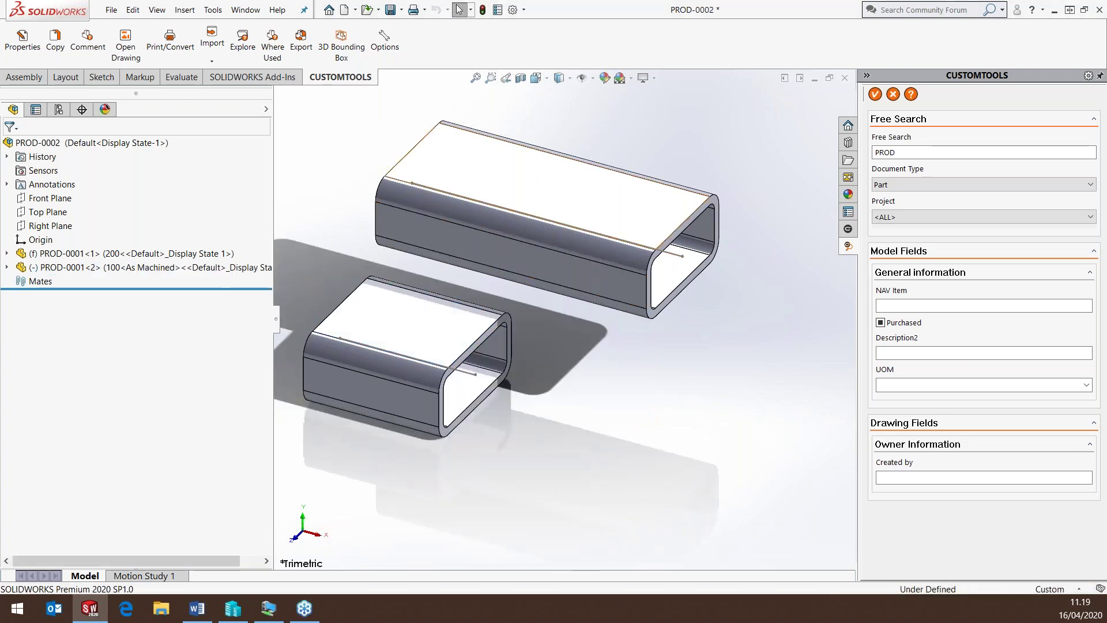
click(392, 10)
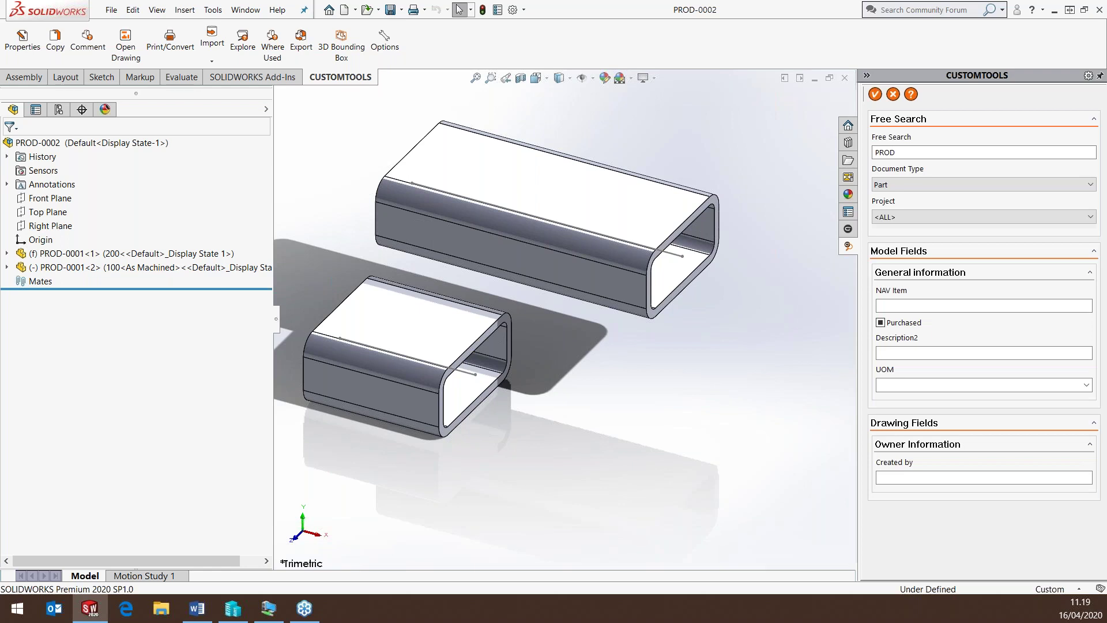
Try to export the PROD-0002 assembly to CRONUS International Ltd. with the NAV profile, and close the export window
click(300, 40)
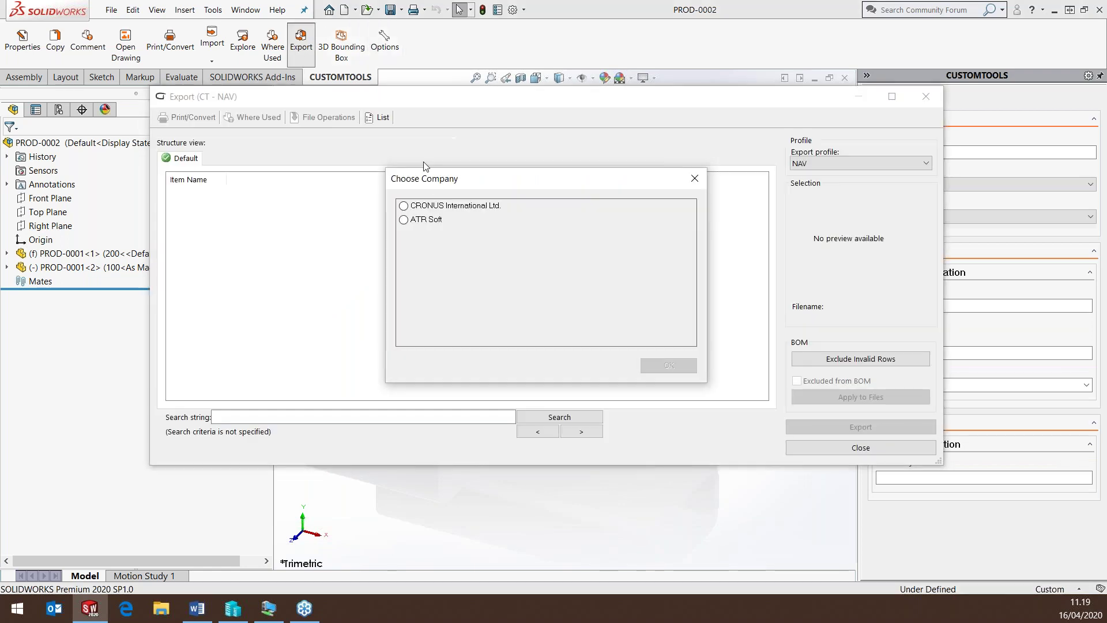
click(403, 206)
click(664, 366)
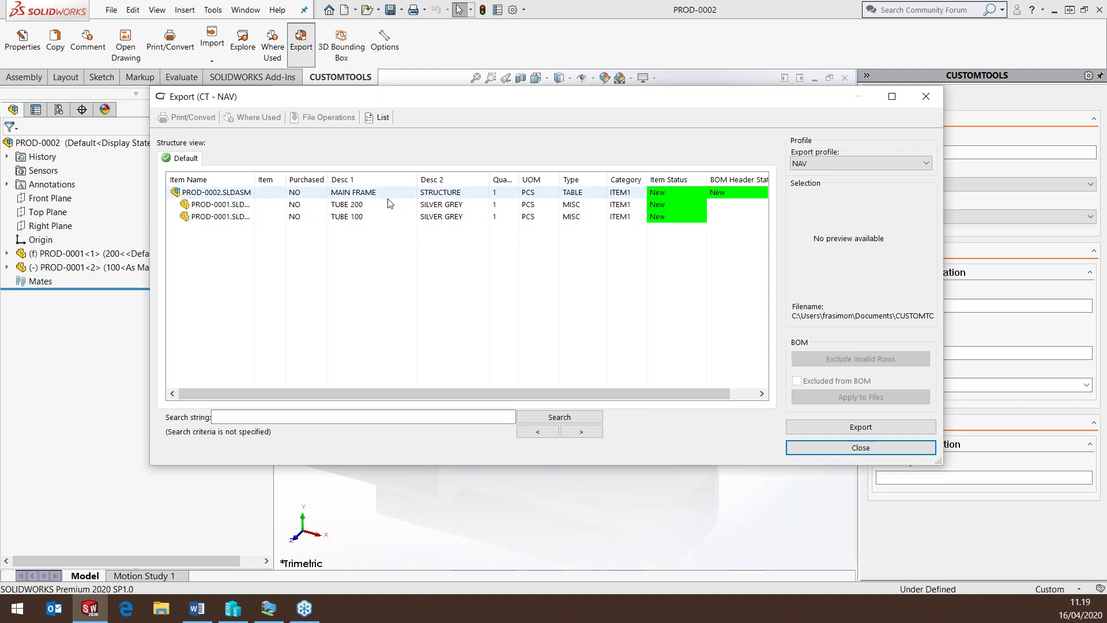
click(835, 424)
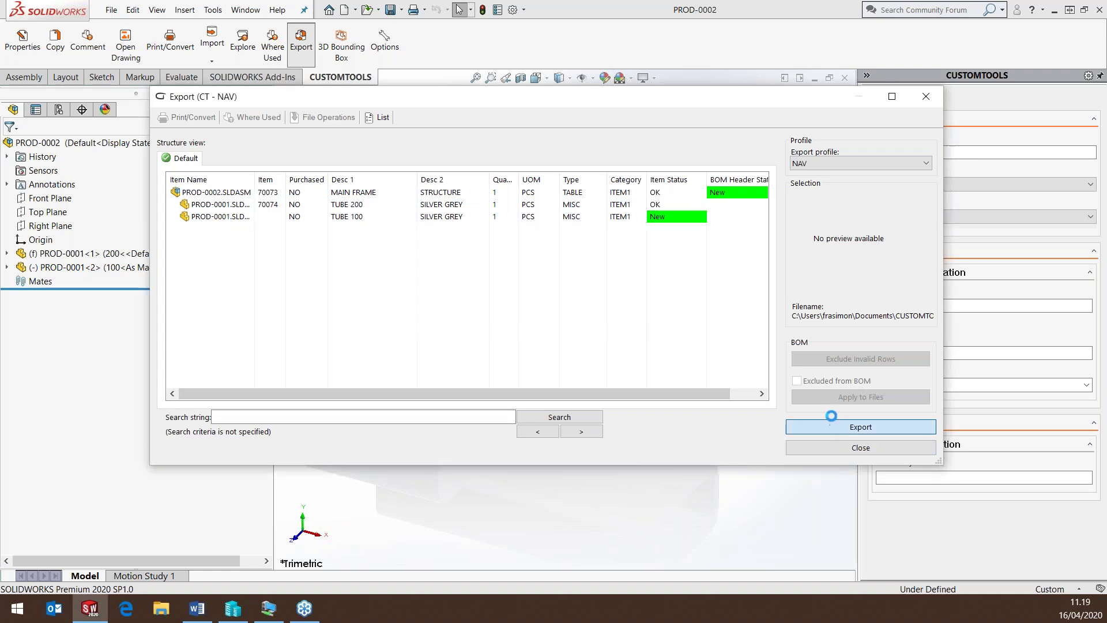
key(Escape)
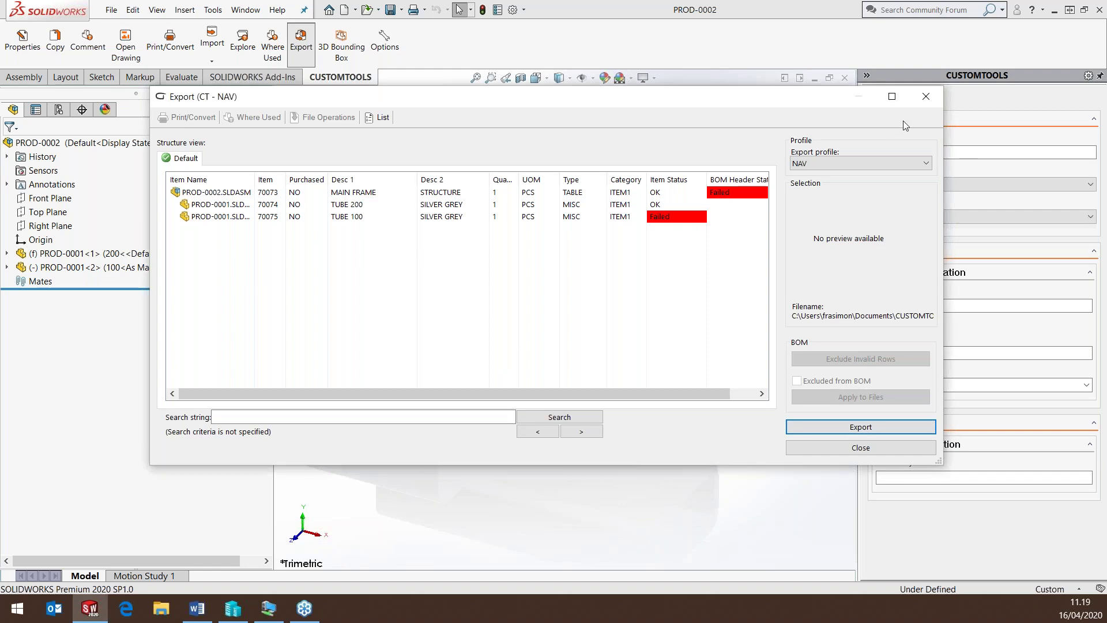
click(927, 104)
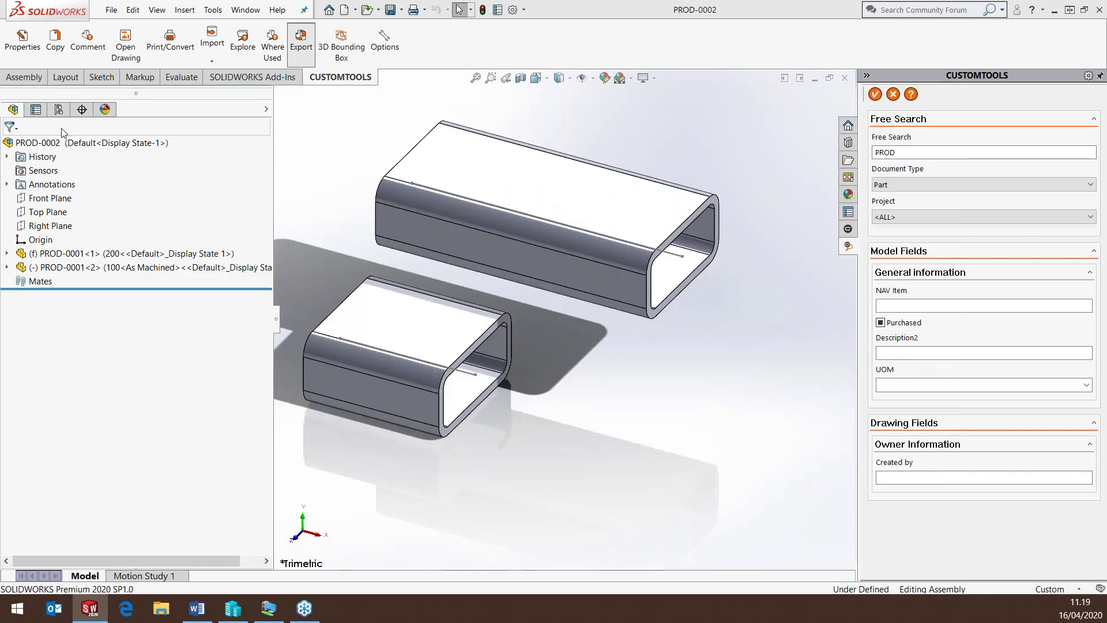
Clear the NAV Item property of the 200 configuration tube and apply the change
click(476, 172)
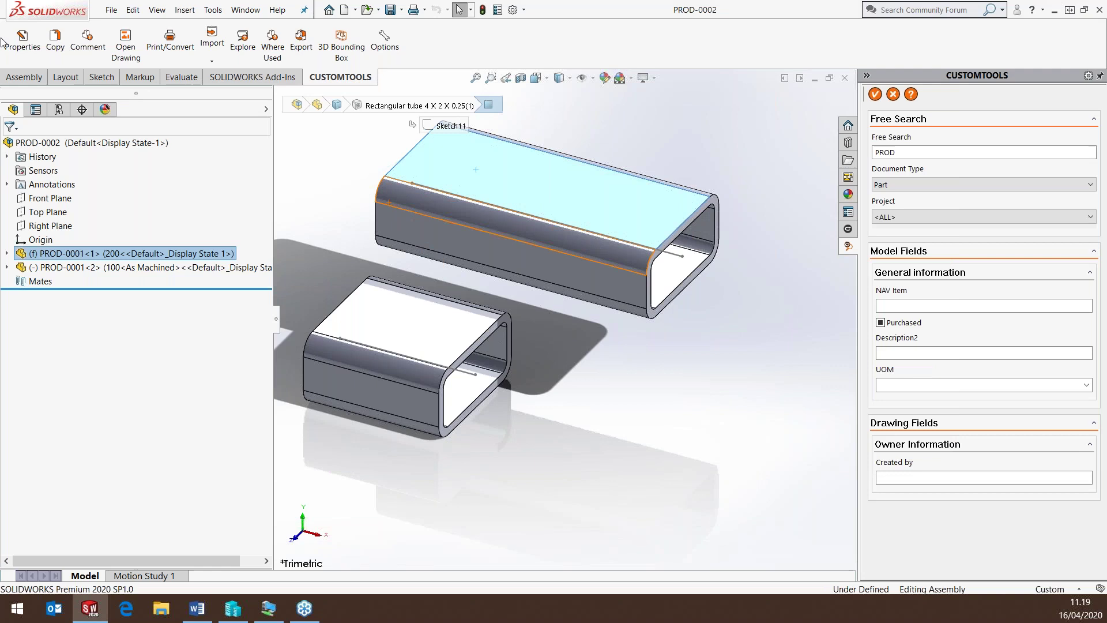
click(22, 40)
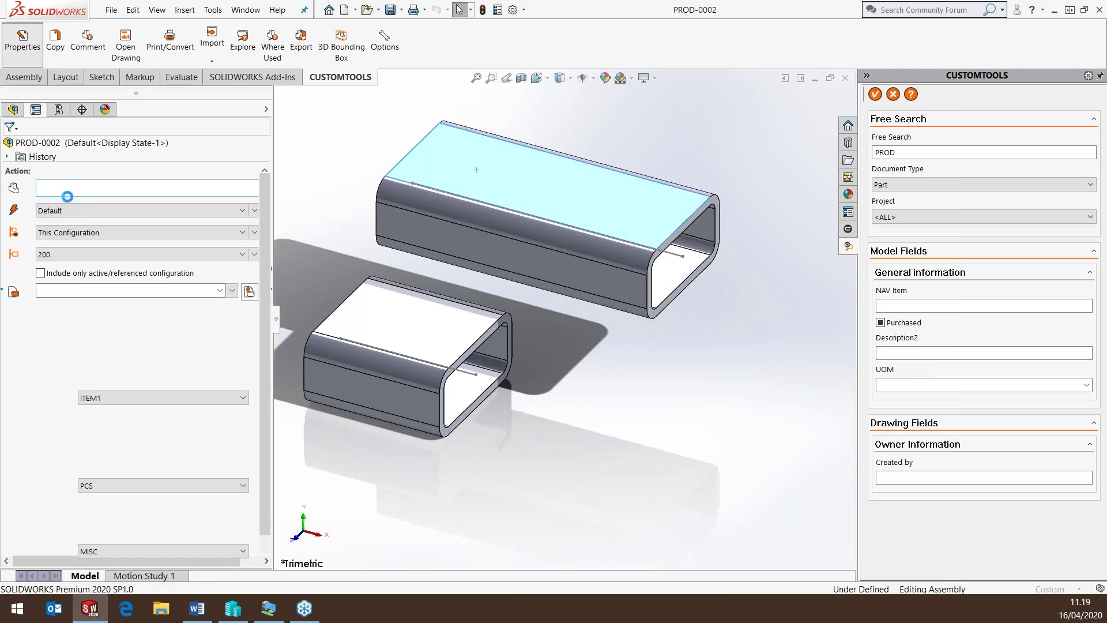
key(BackSpace)
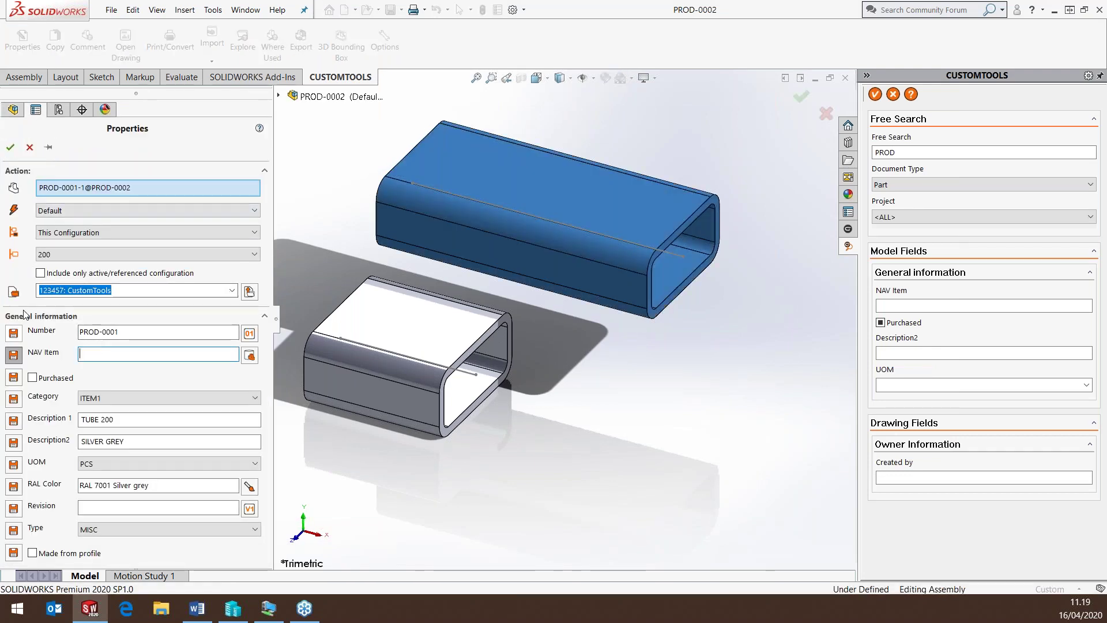
click(10, 147)
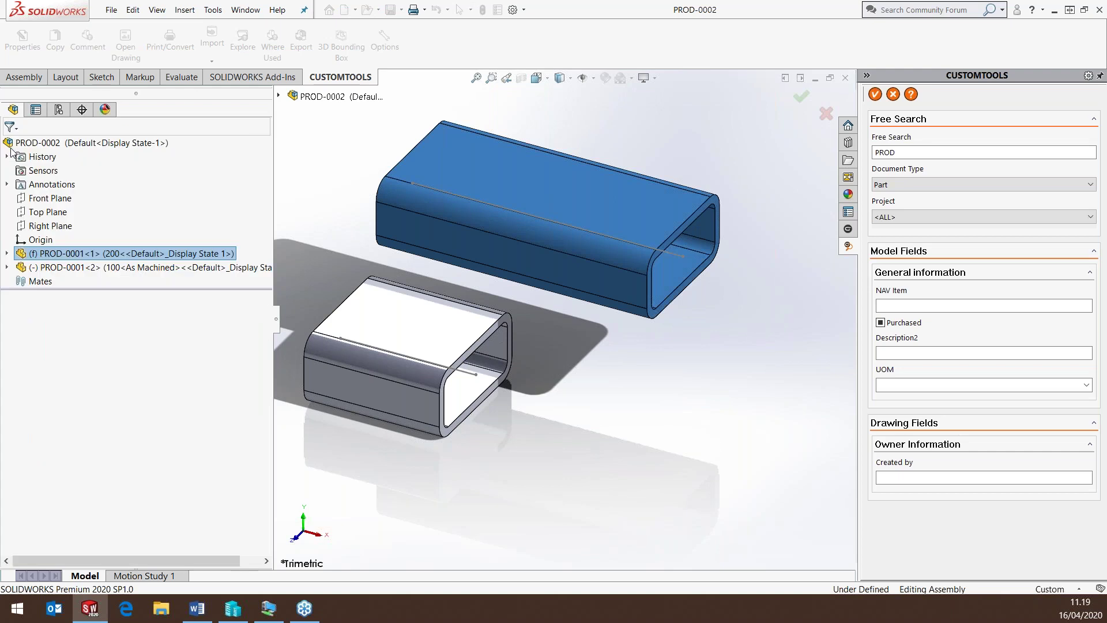
Clear the NAV Item properties of the 100 configuration tube and the main frame assembly, applying each change
click(376, 322)
click(22, 40)
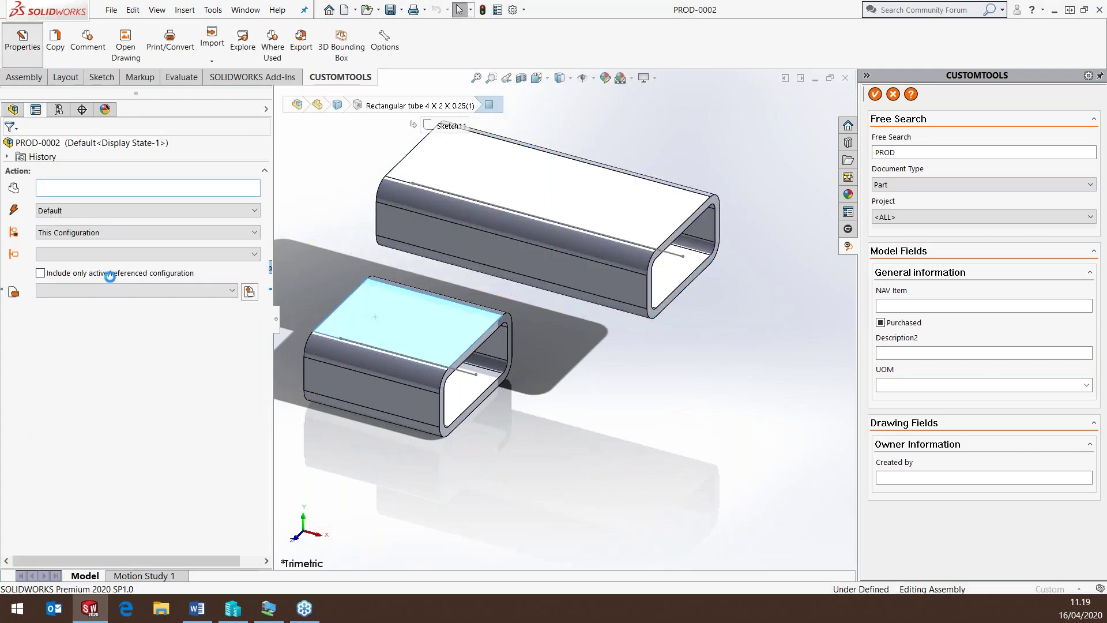
double_click(94, 354)
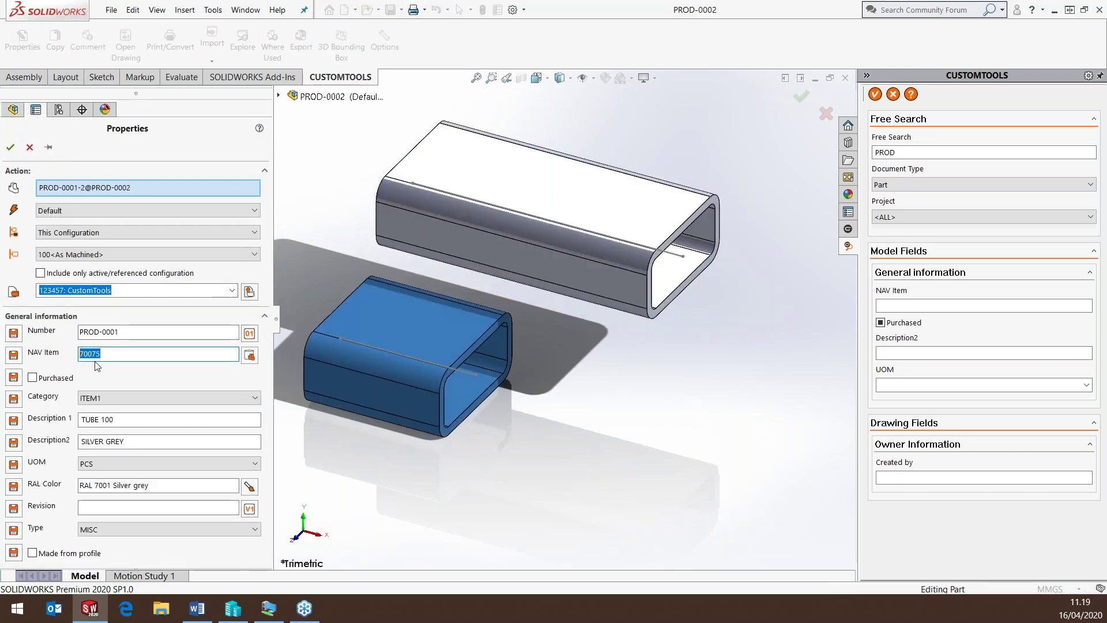
click(10, 147)
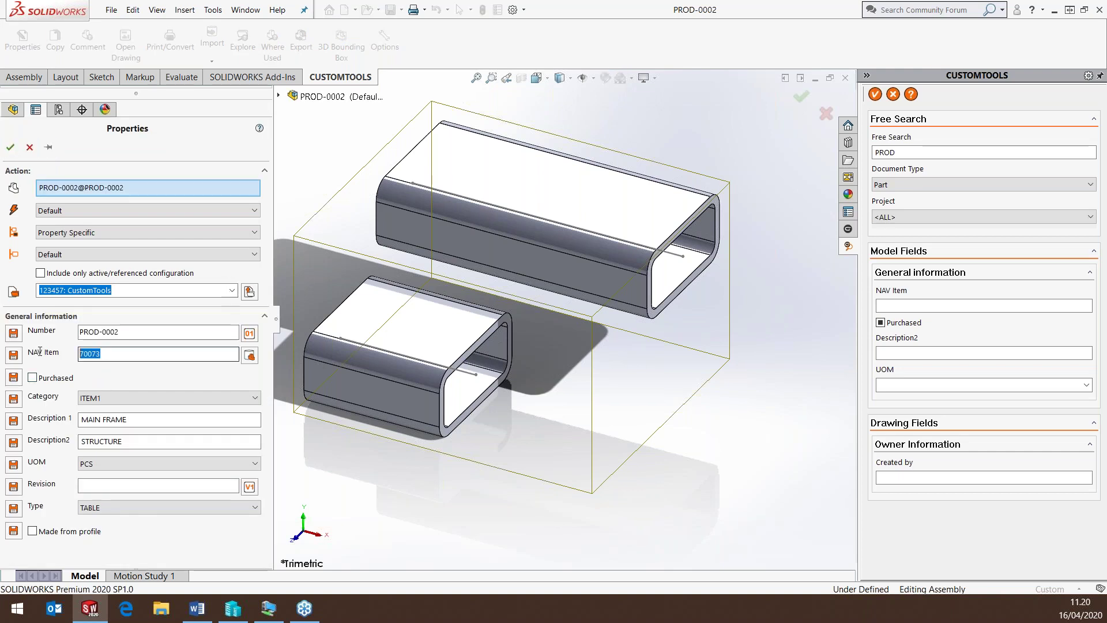
click(11, 147)
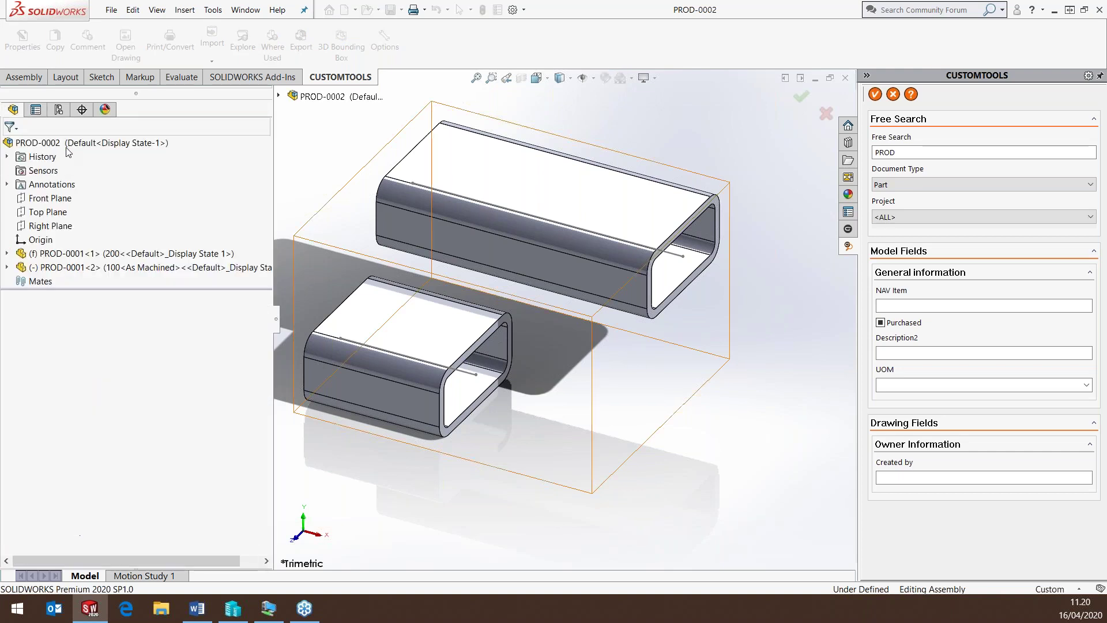
Save all open documents and export the main frame assembly again to CRONUS International Ltd. with the NAV profile
click(401, 9)
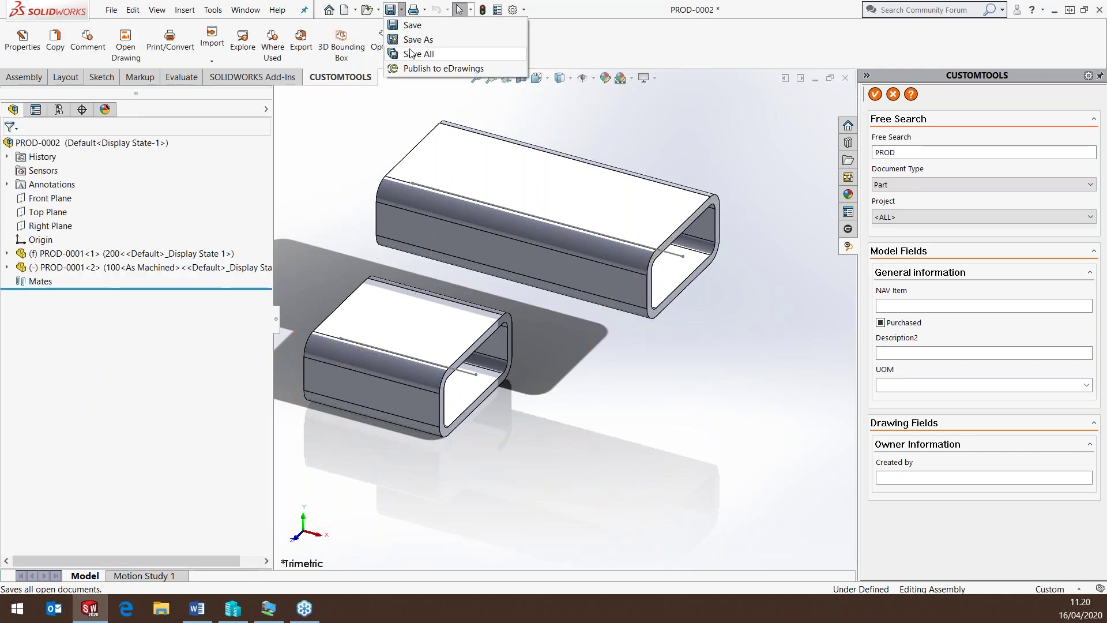
click(410, 53)
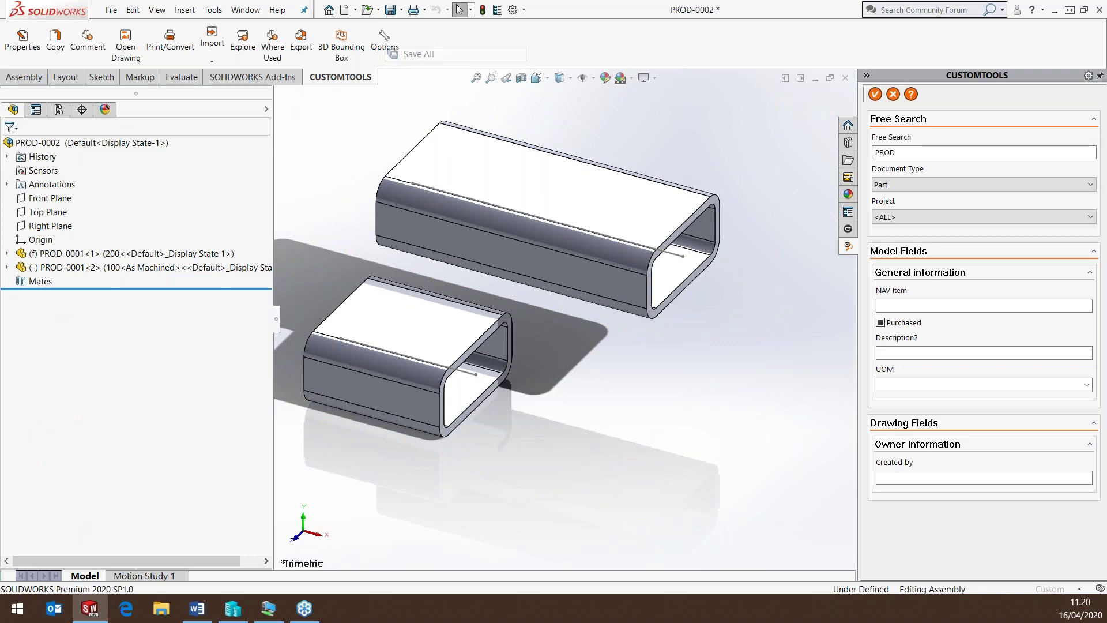
click(307, 51)
click(403, 204)
click(686, 369)
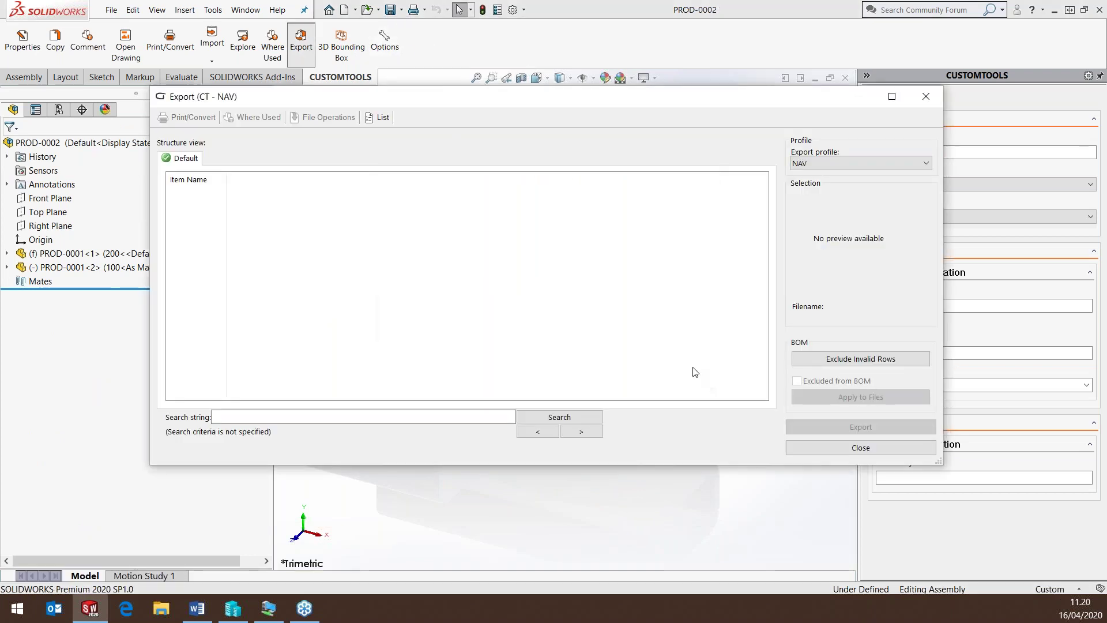
click(844, 428)
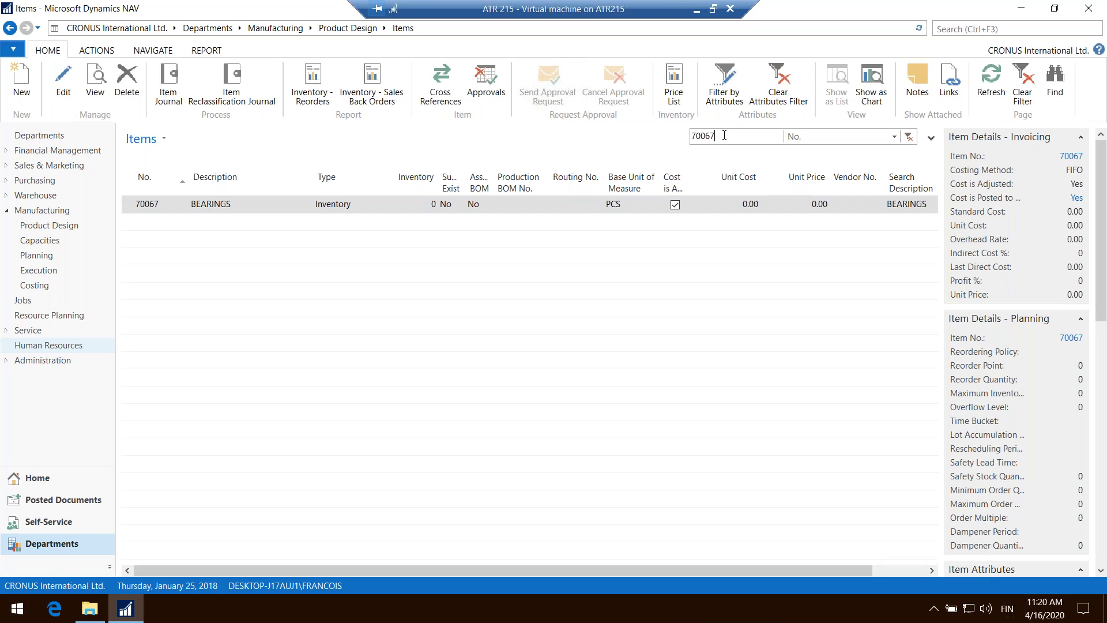
Switch to Dynamics NAV and filter the item list by the number 7007
key(BackSpace)
key(BackSpace)
text(7)
key(Return)
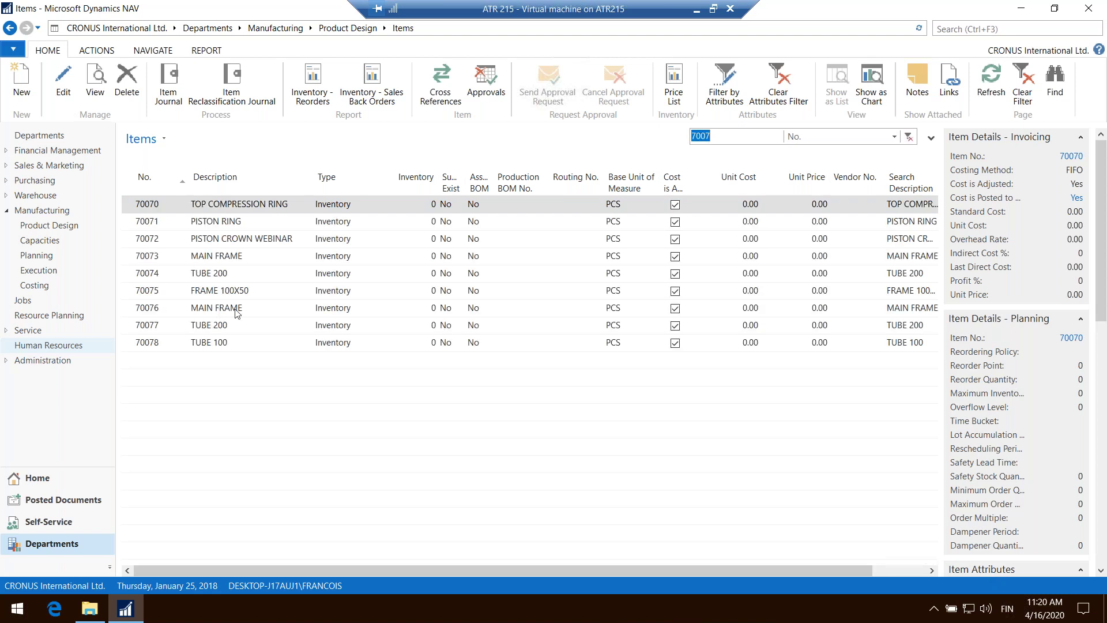
Examine the item cards of MAIN FRAME 70076, TUBE 200 70077 and TUBE 100 70078, closing each one
double_click(219, 313)
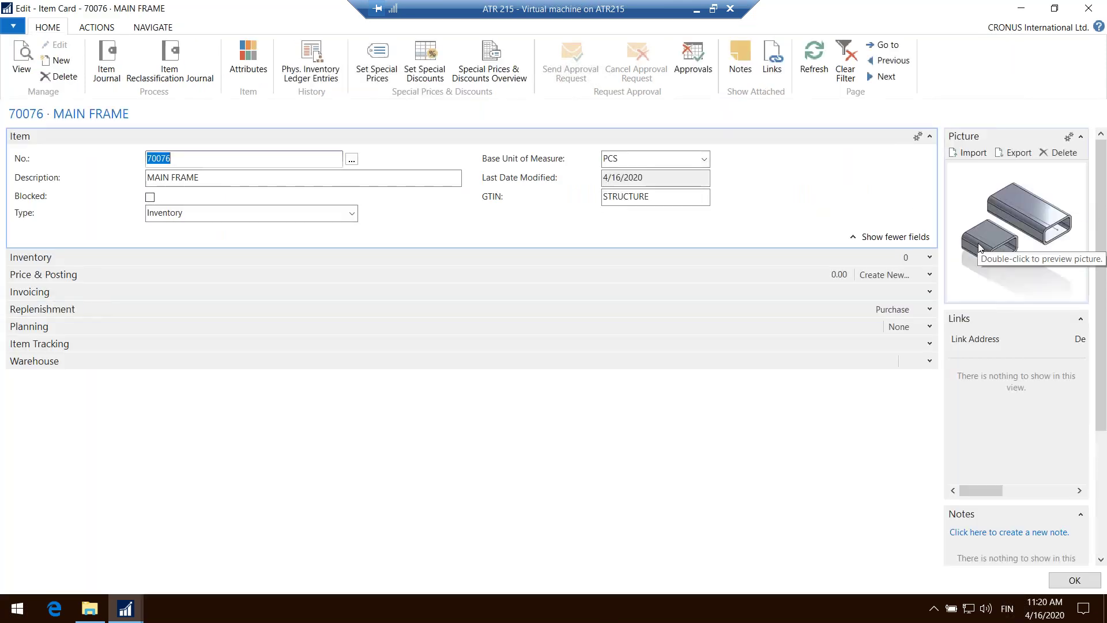
click(1089, 8)
double_click(219, 327)
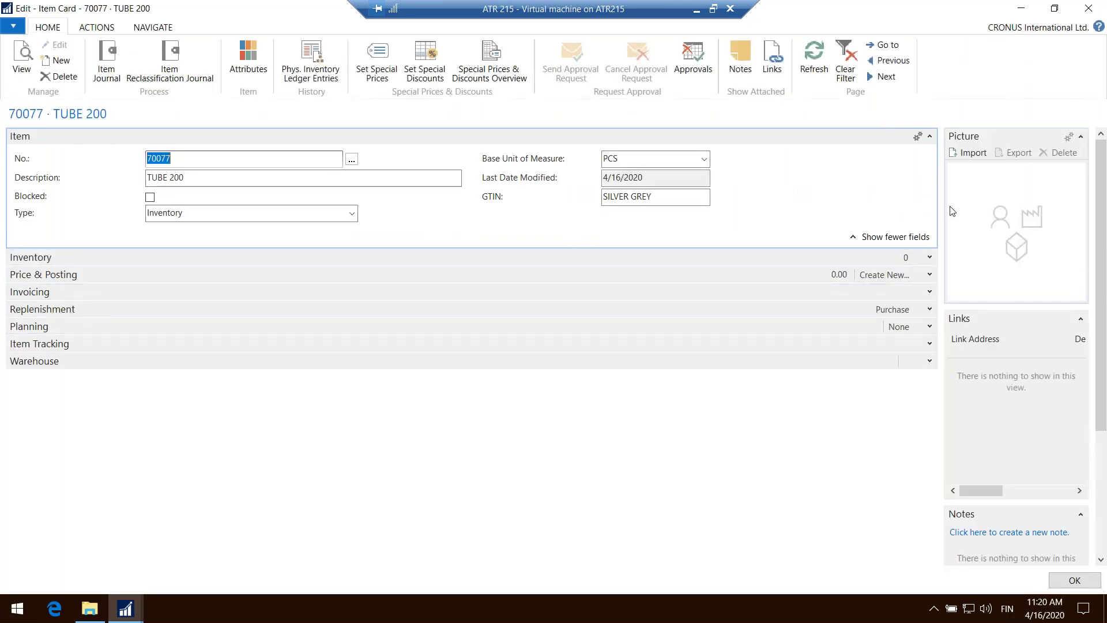
click(1089, 8)
double_click(217, 345)
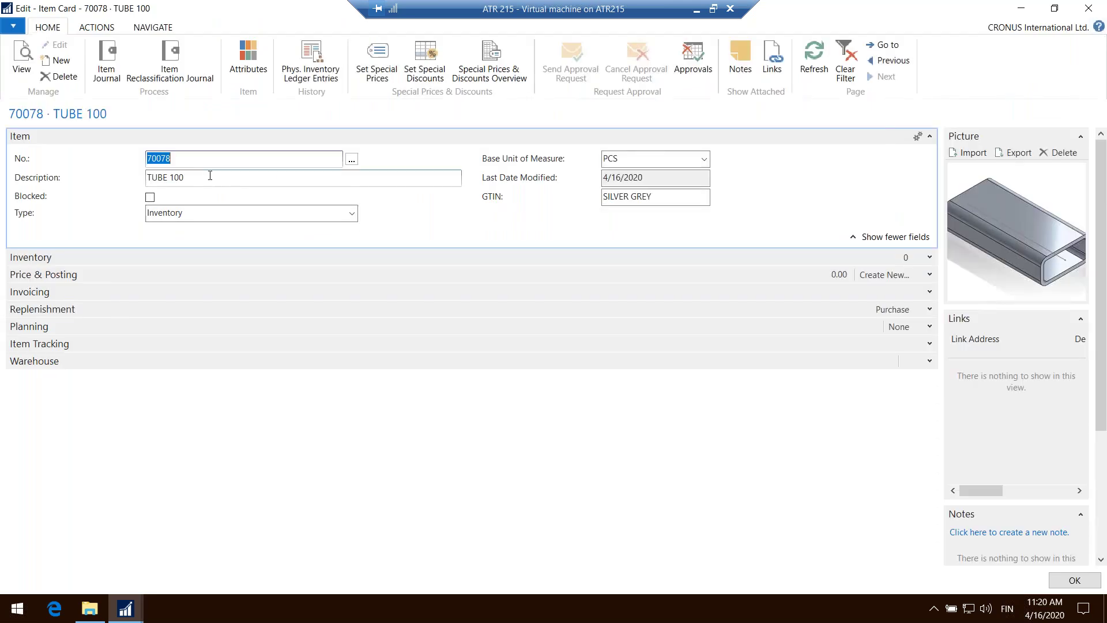
click(1089, 8)
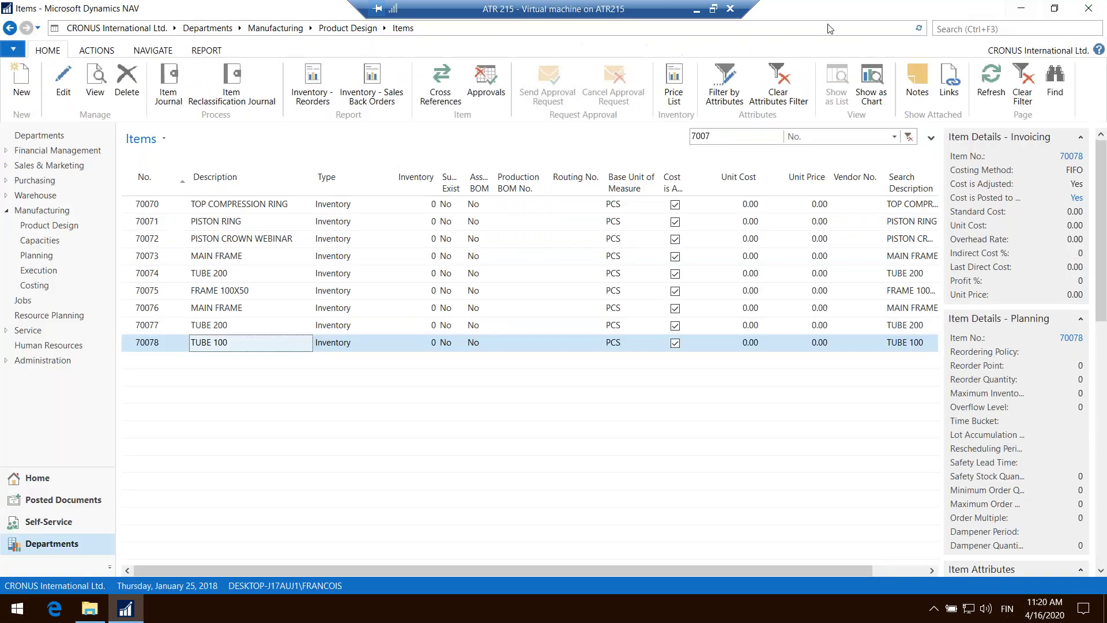